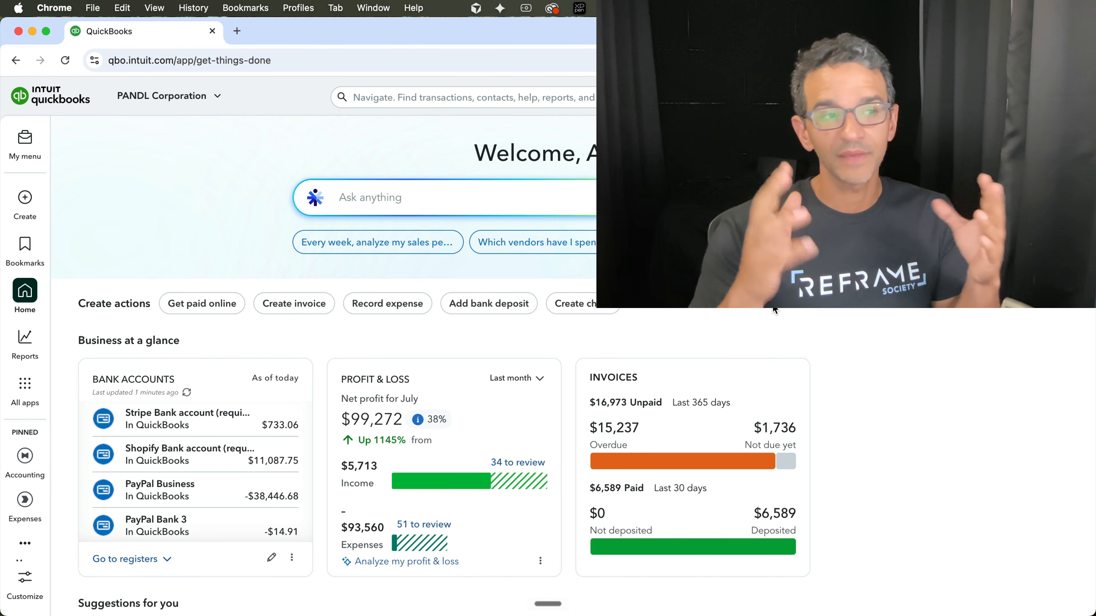
- Open the Profit and Loss report from the standard reports list
mouse_move(25, 344)
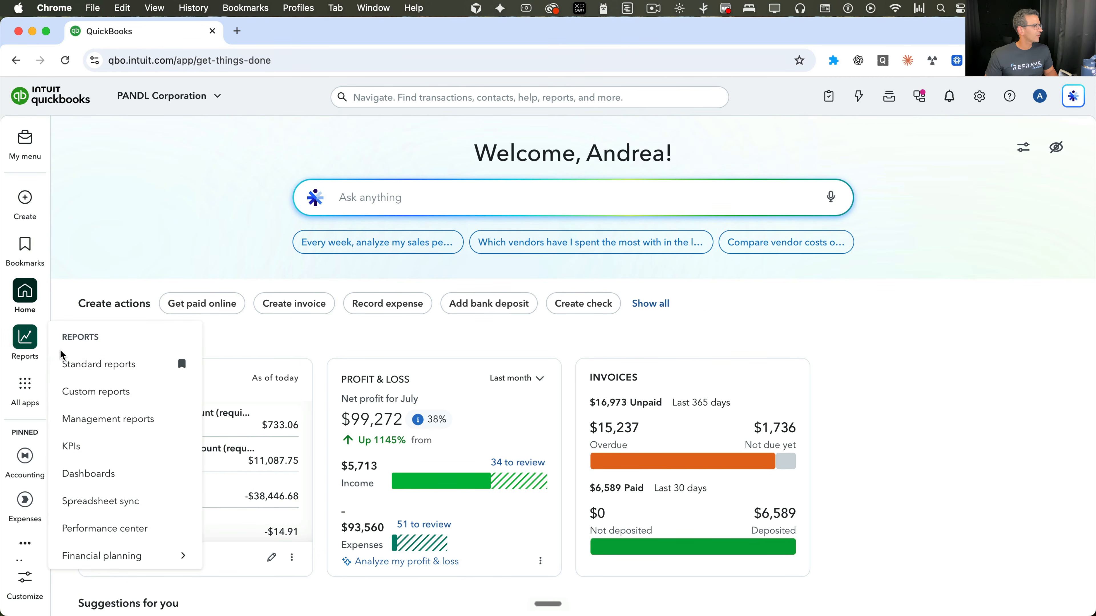
click(90, 372)
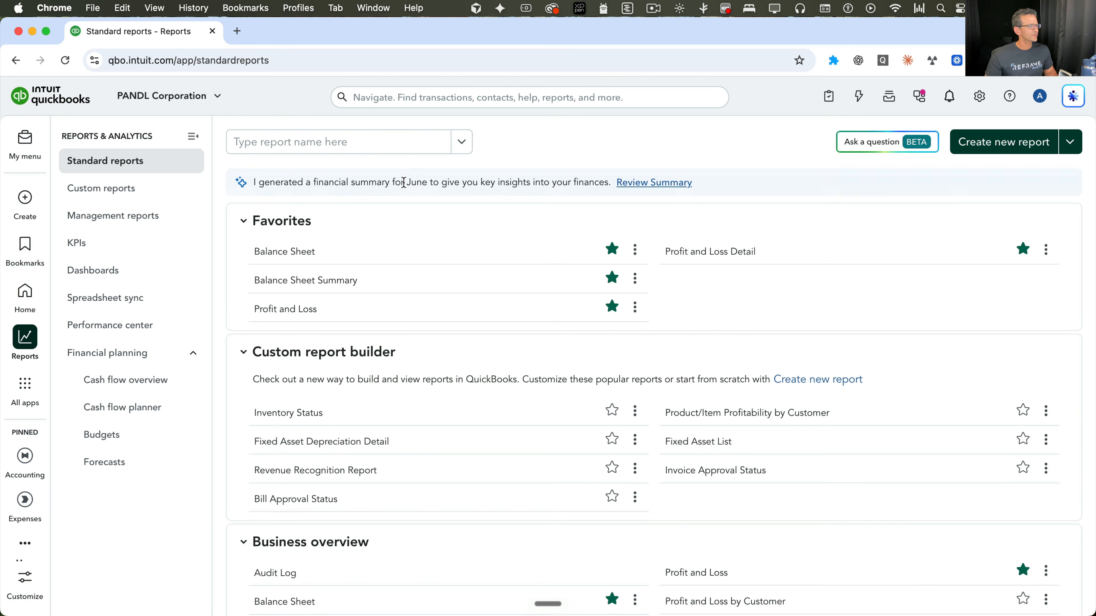
click(287, 309)
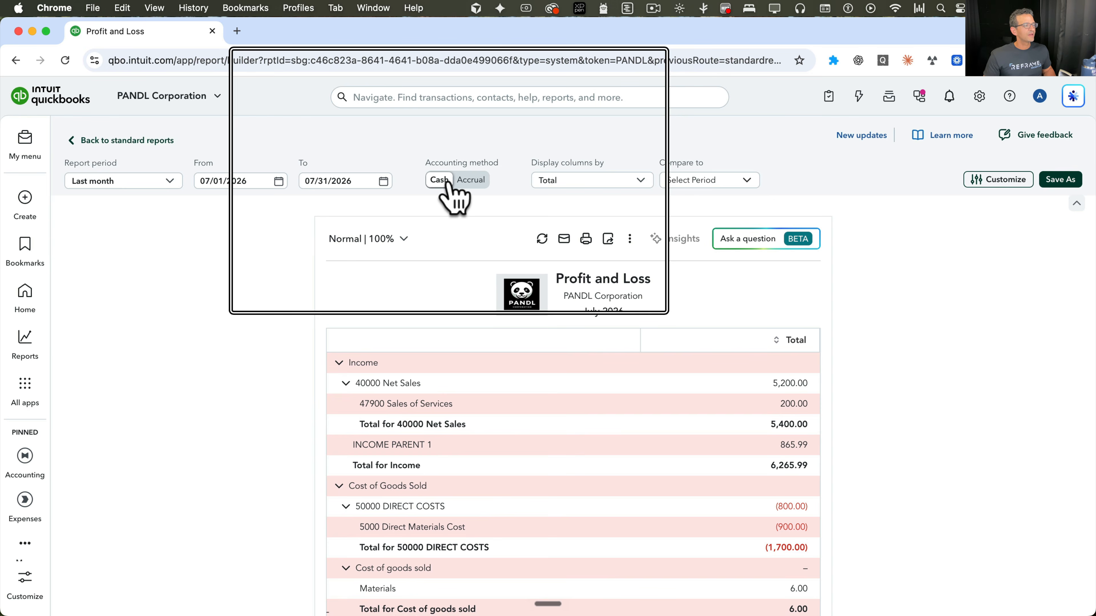
- Set the Profit and Loss report's accounting method to Accrual and display its columns by Class
click(457, 180)
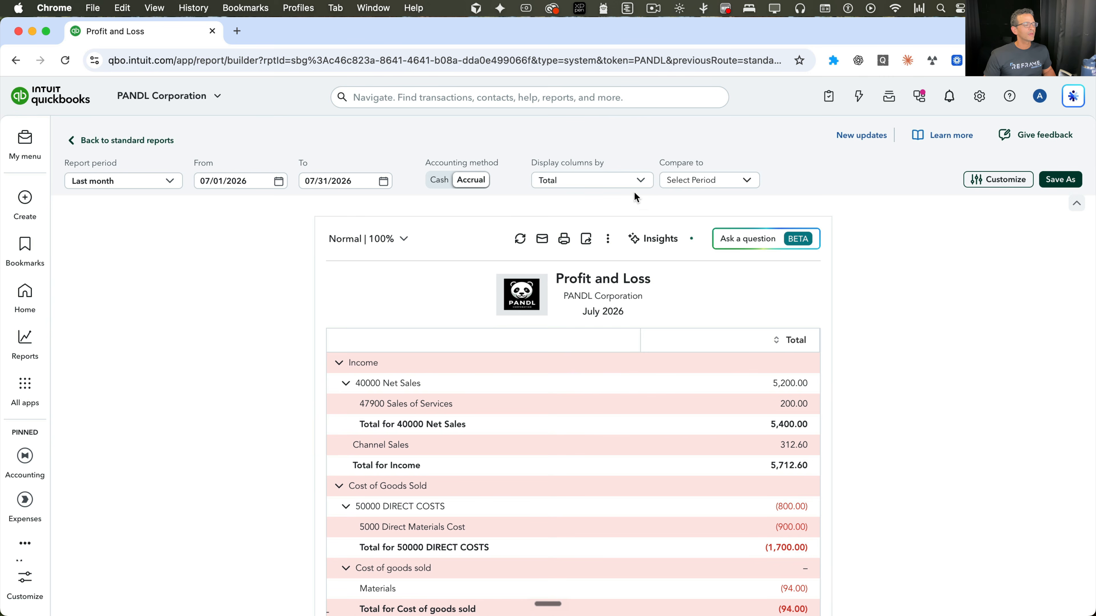
click(619, 186)
click(563, 199)
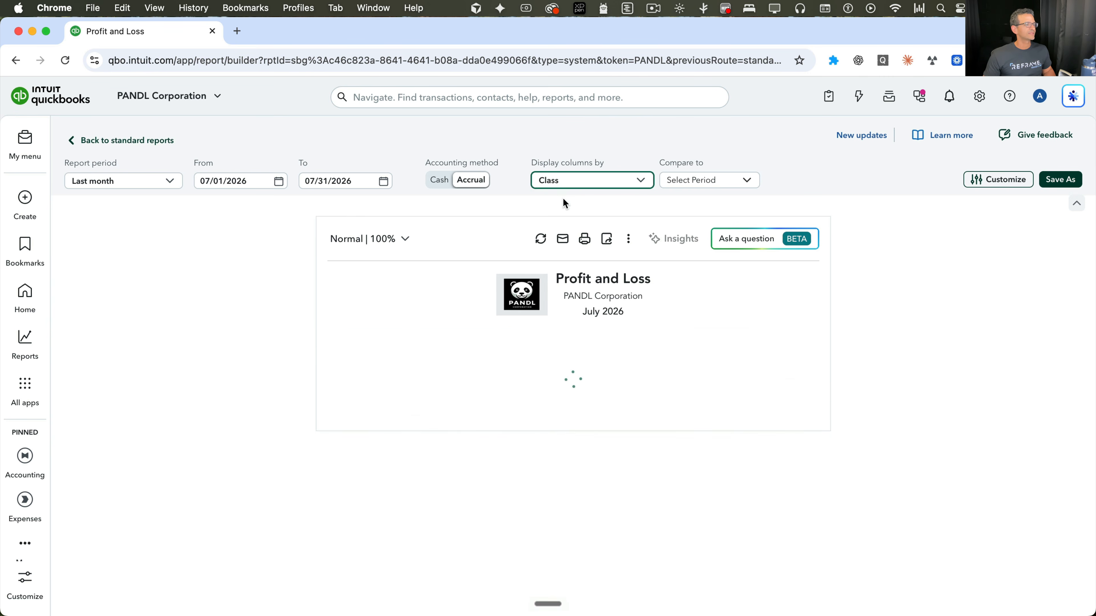
- Set the report period to Last fiscal year and collapse the sub-account rows
click(135, 182)
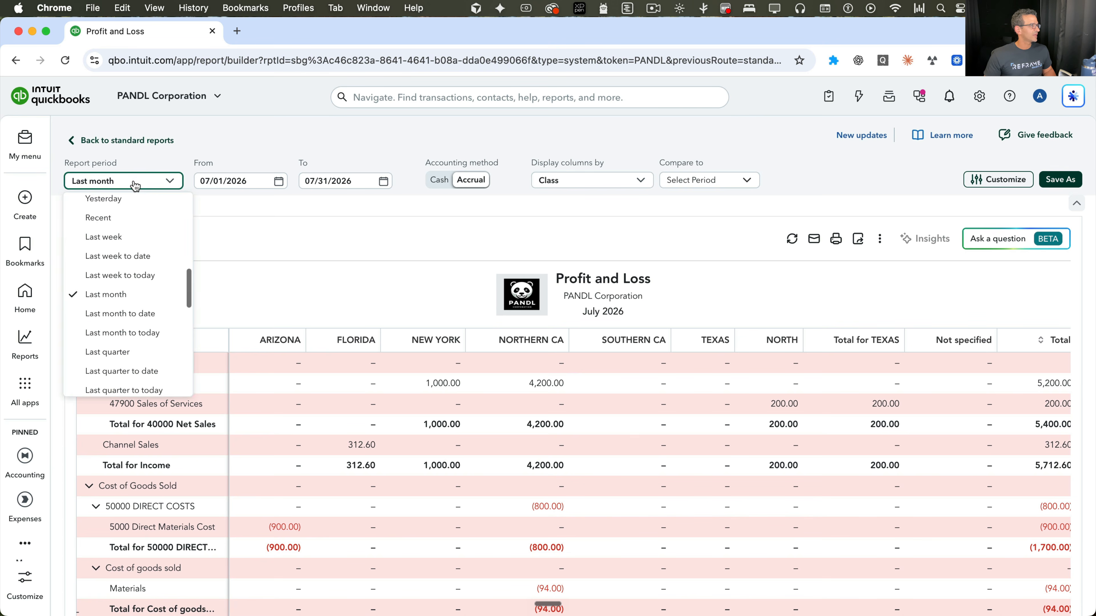
scroll(123, 310, down, 6)
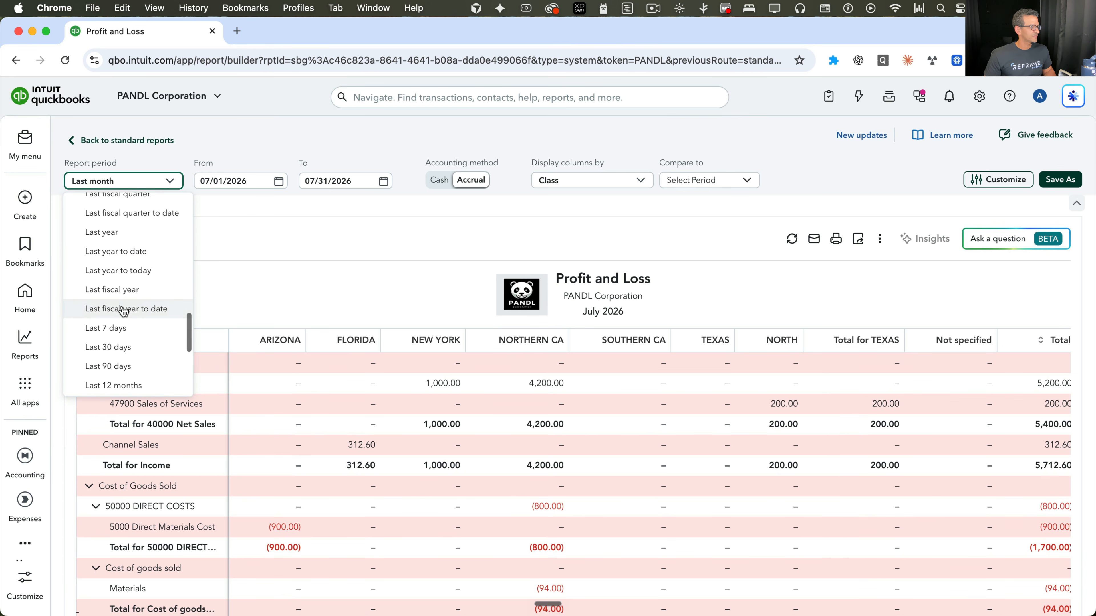
click(123, 270)
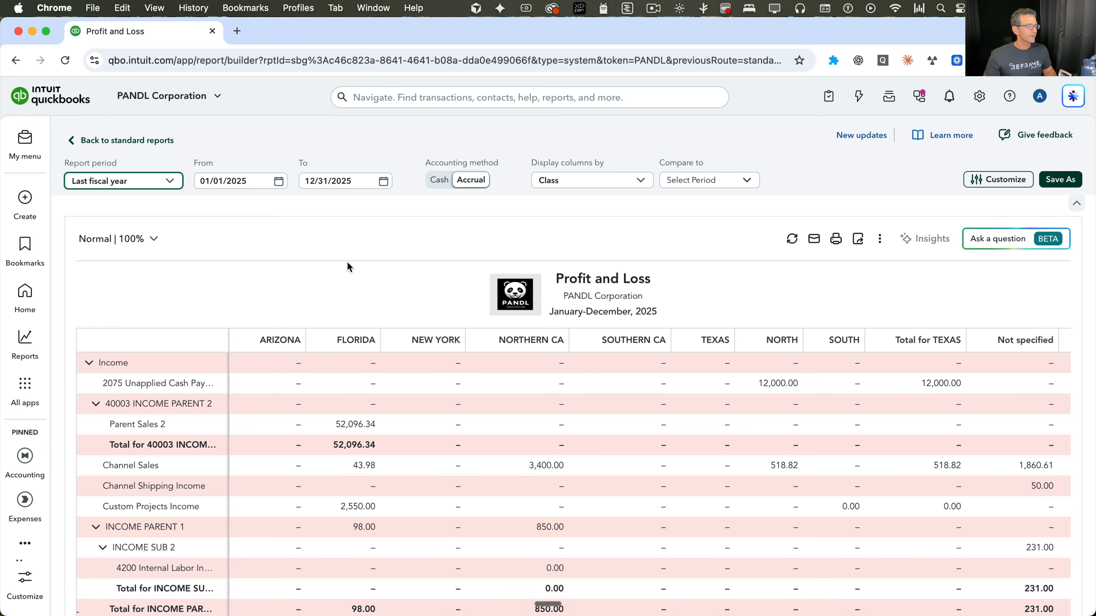
click(153, 238)
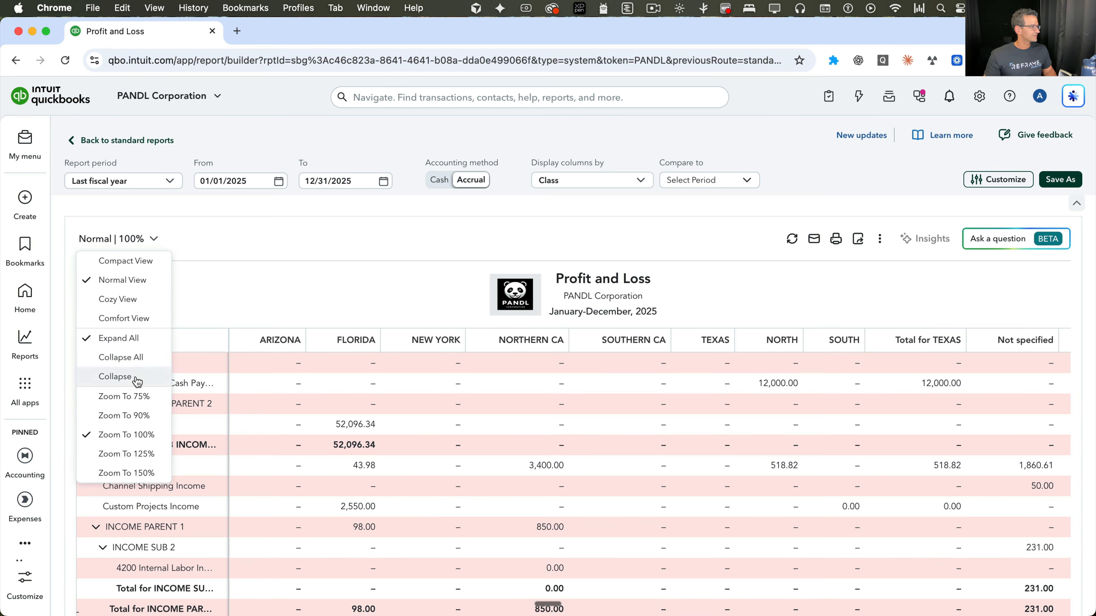
click(133, 373)
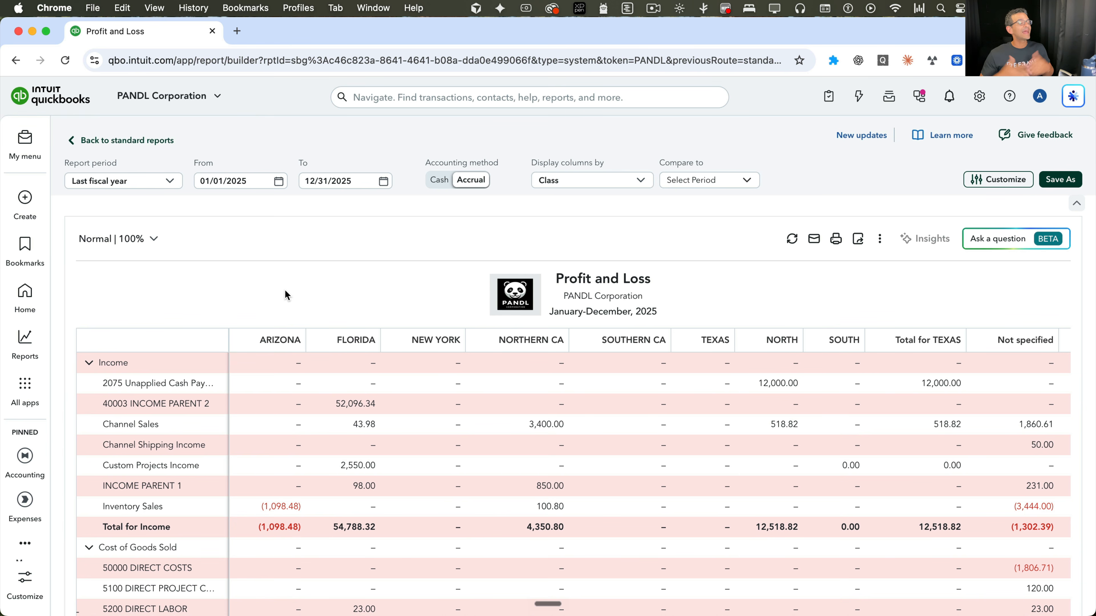
- Visit the Bank transactions page and go back to the customized Profit and Loss report
mouse_move(38, 382)
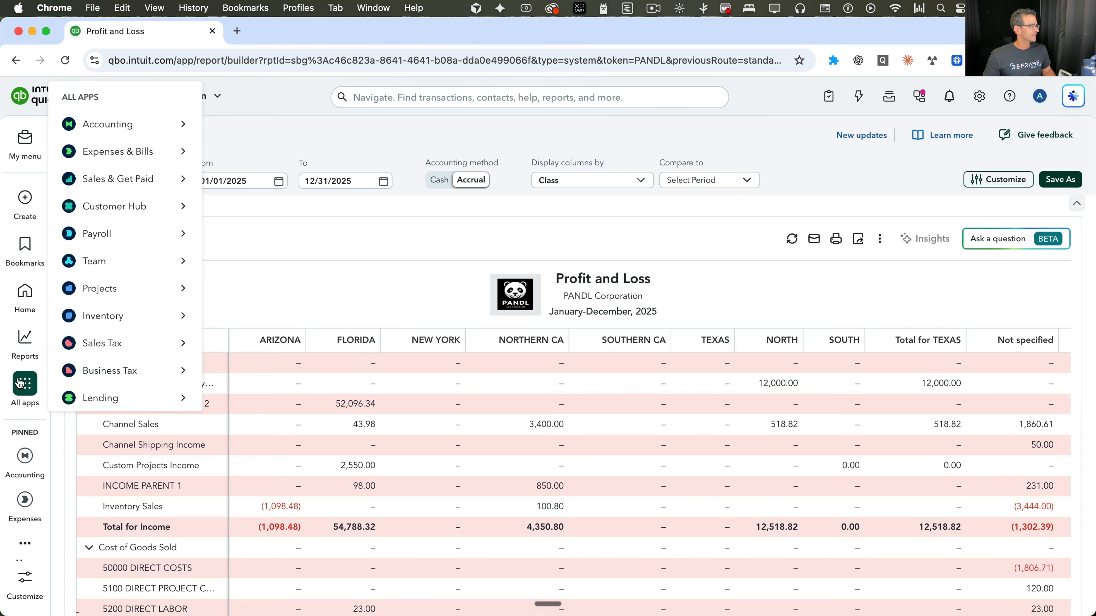
mouse_move(138, 130)
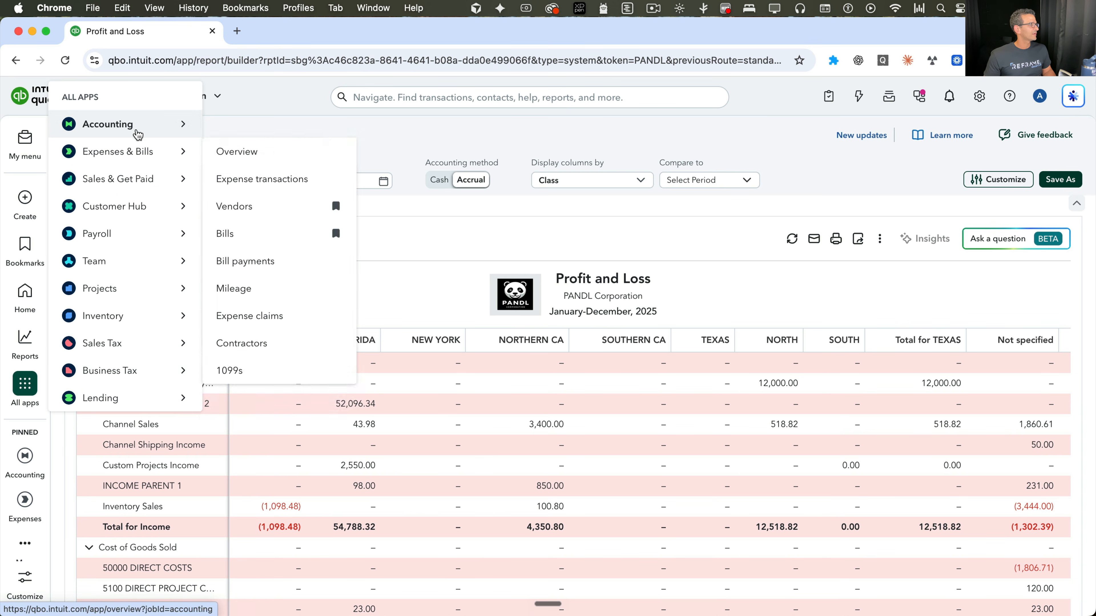
click(263, 179)
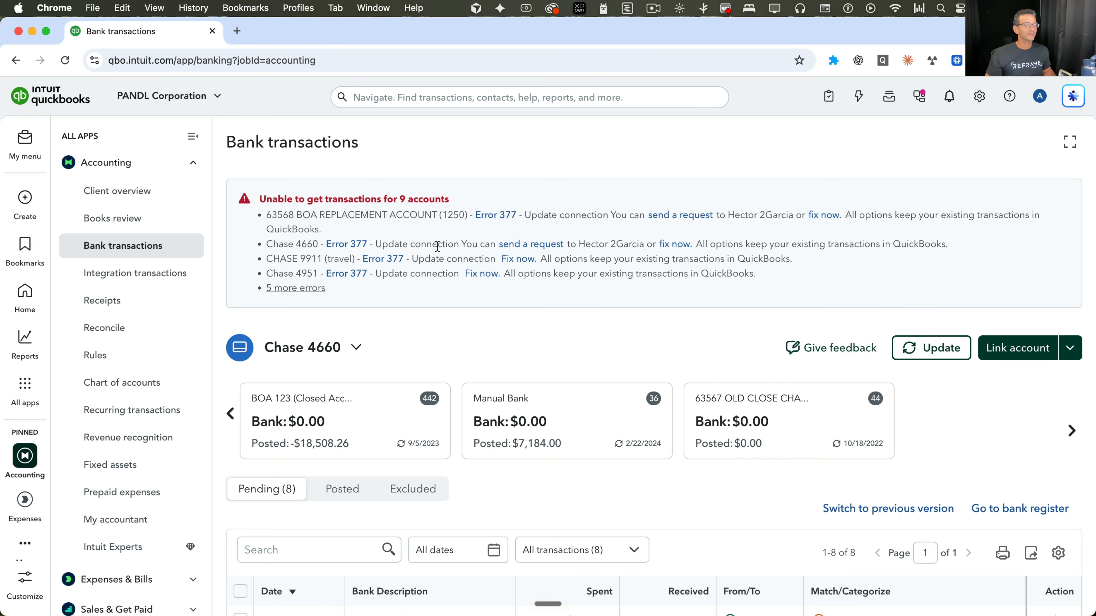
click(19, 65)
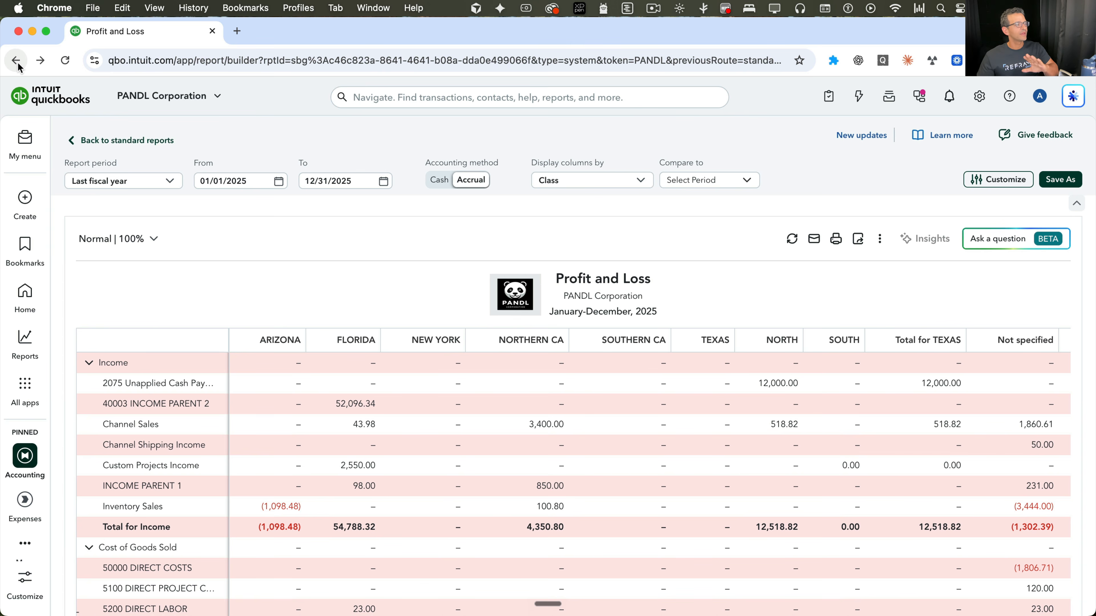
click(389, 56)
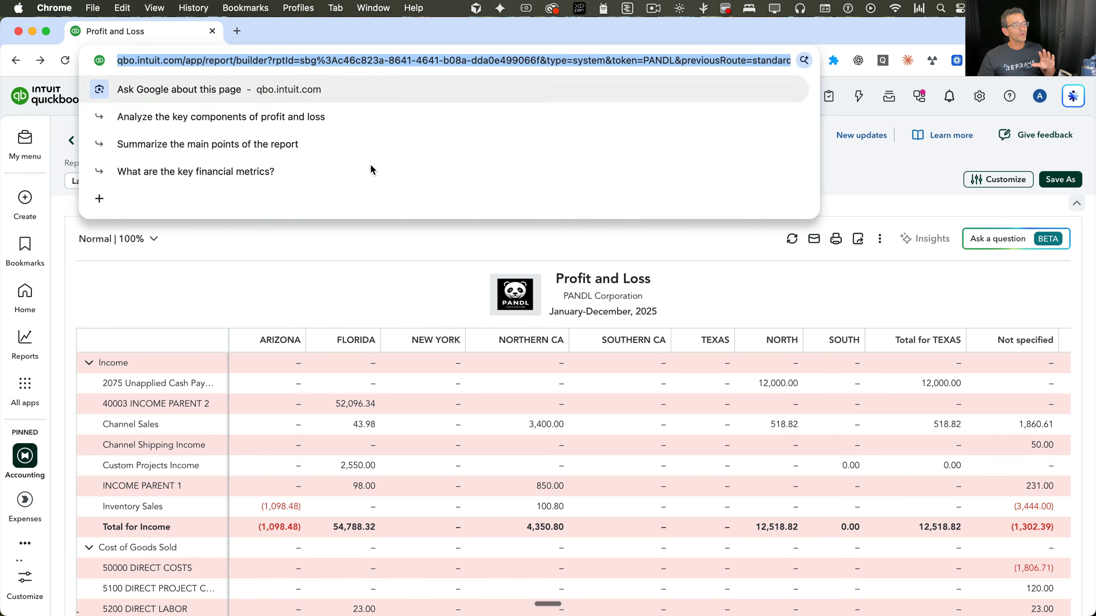
click(289, 258)
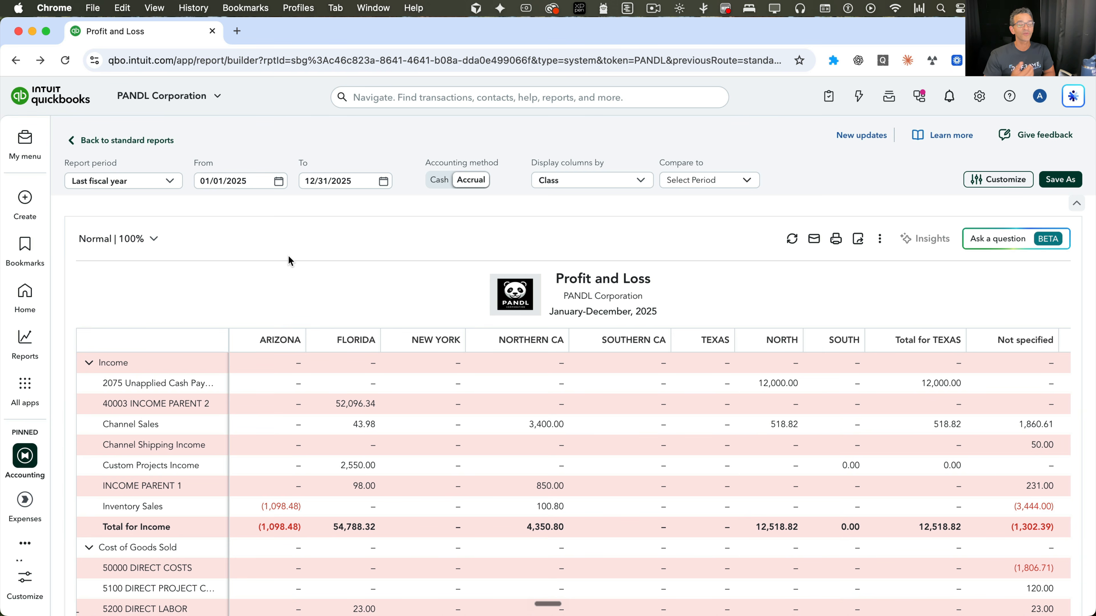
click(1060, 180)
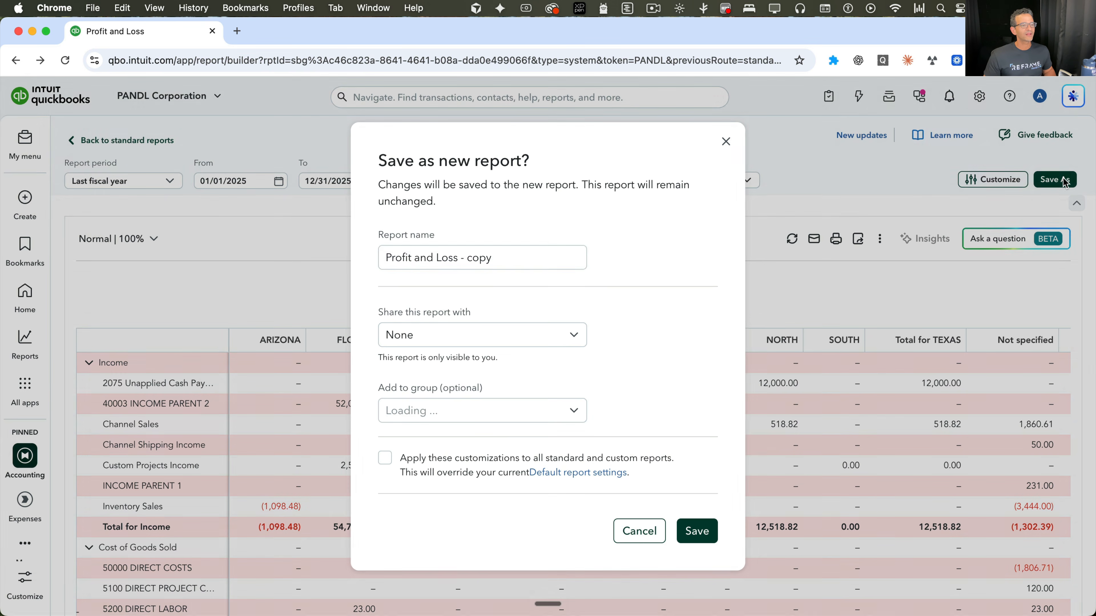
click(530, 258)
text(7)
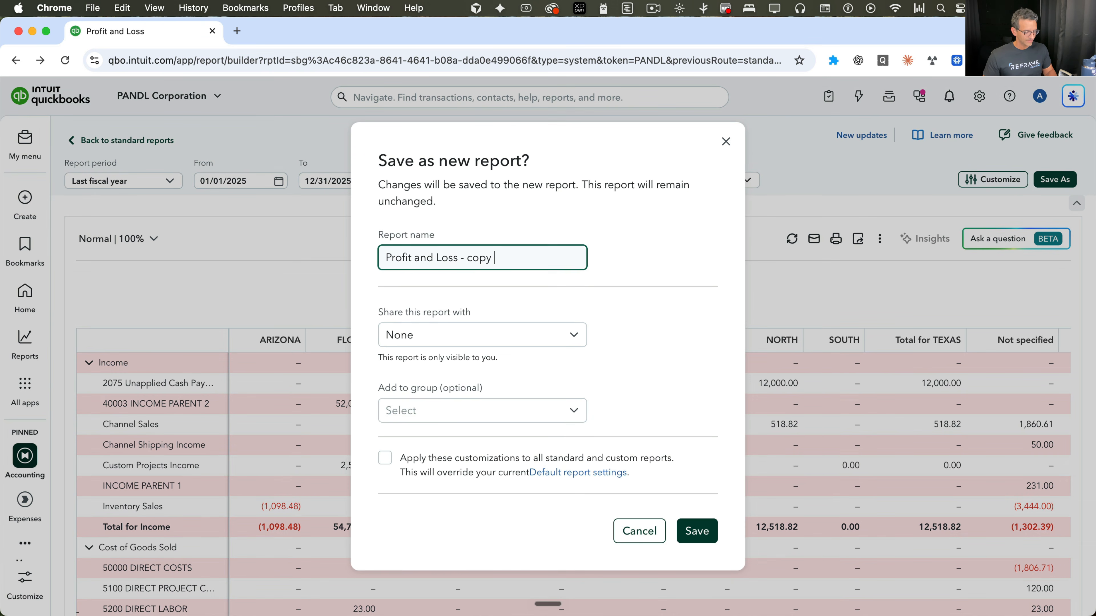
click(639, 531)
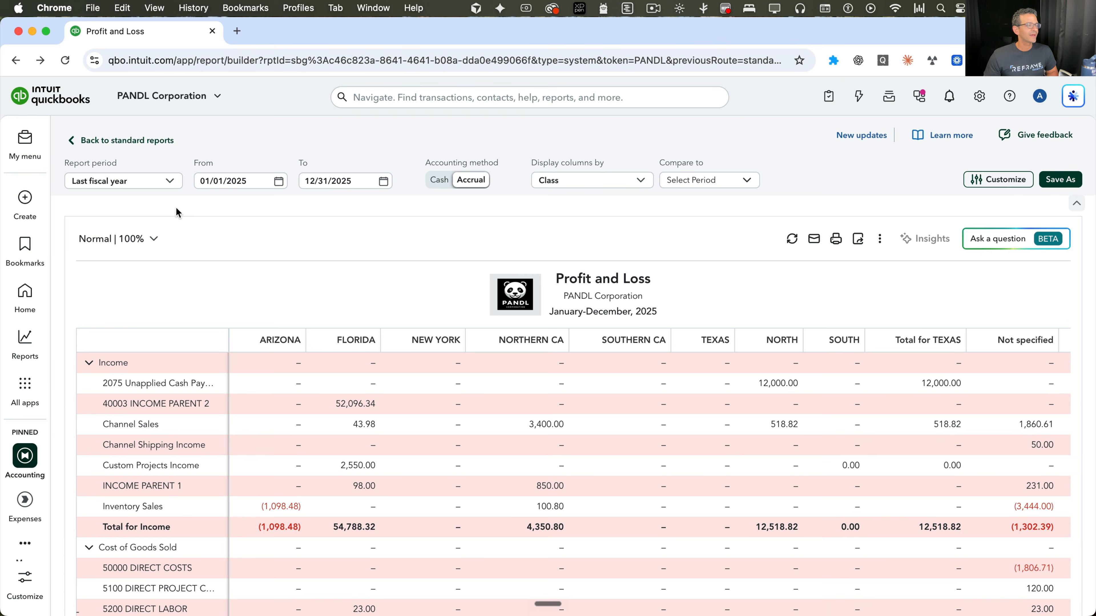
- Return to the standard reports list and reopen the Profit and Loss report
click(130, 140)
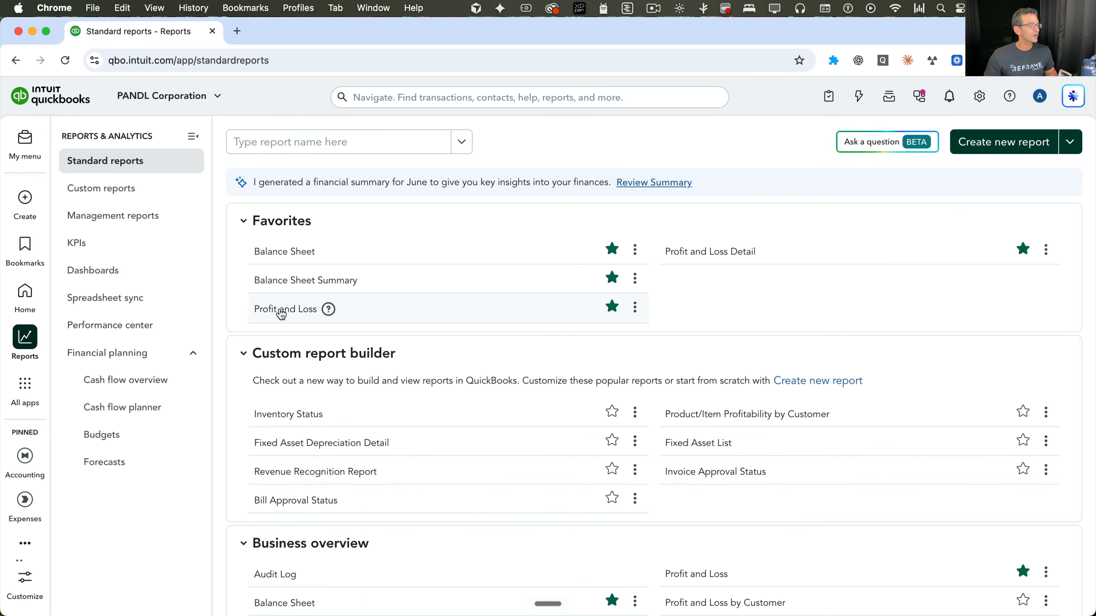
click(281, 310)
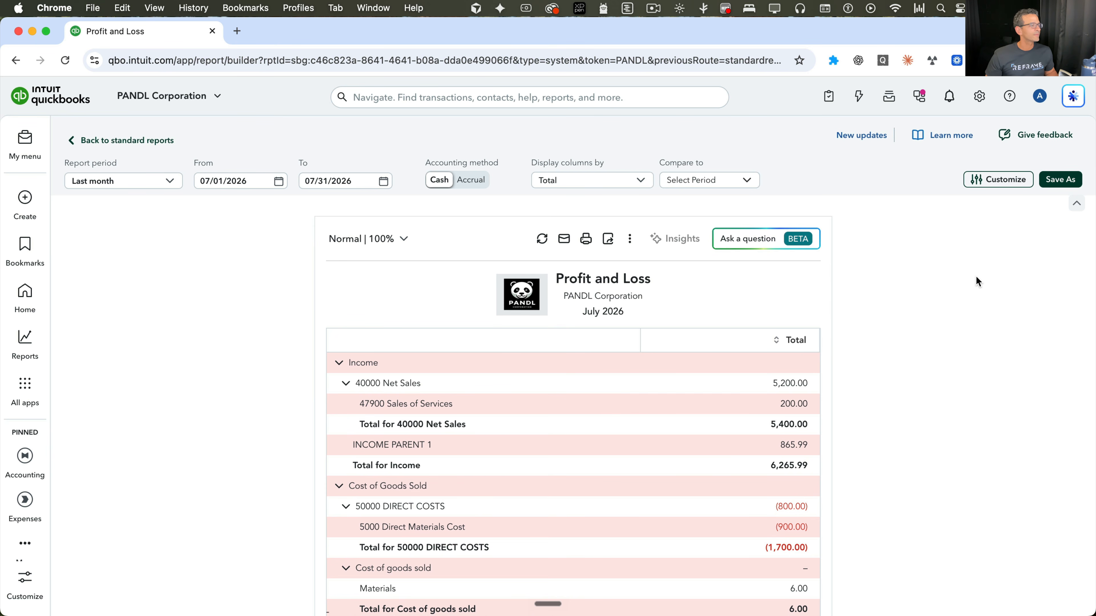
- Open the company's default report settings and set the banded row color to light greenish gray
click(982, 97)
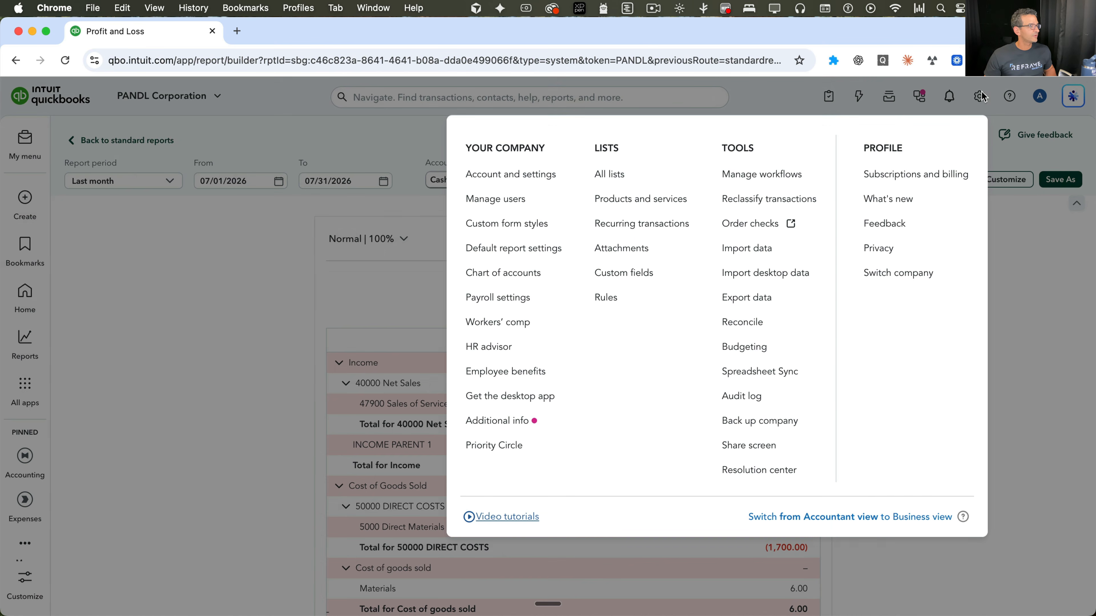
click(518, 254)
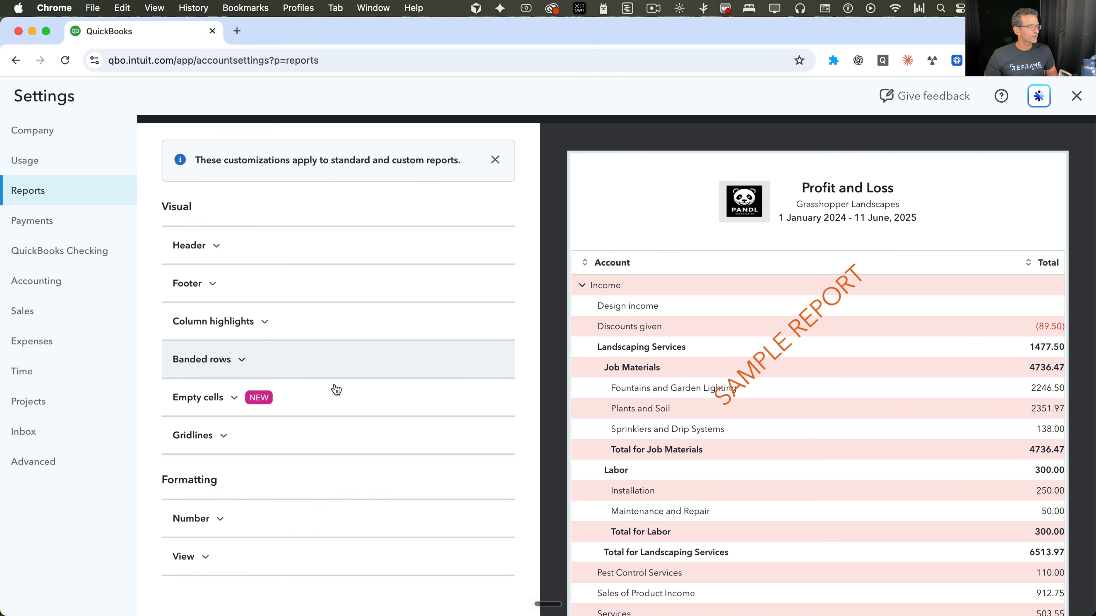
click(217, 359)
click(266, 398)
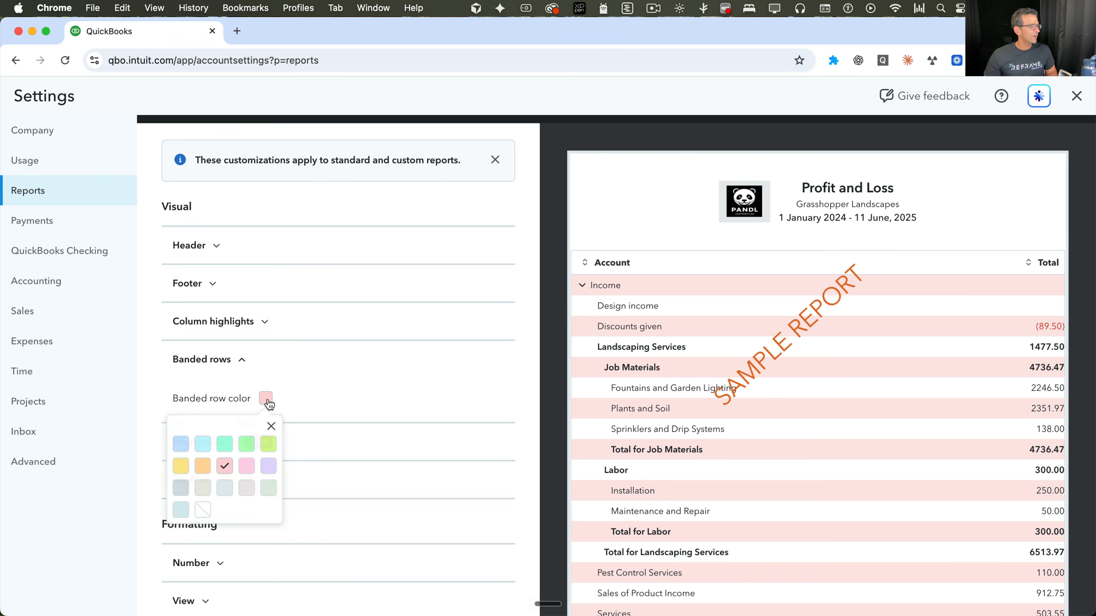
click(204, 489)
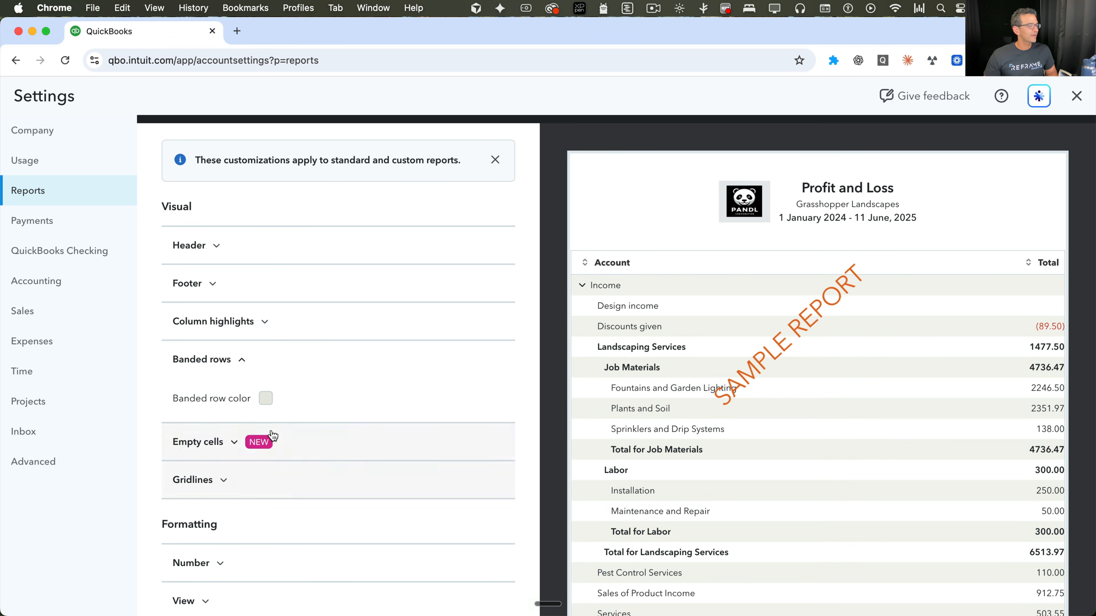
- Set the report borders under the default gridlines settings to Inner borders
scroll(263, 387, down, 3)
scroll(242, 371, down, 3)
scroll(217, 365, up, 2)
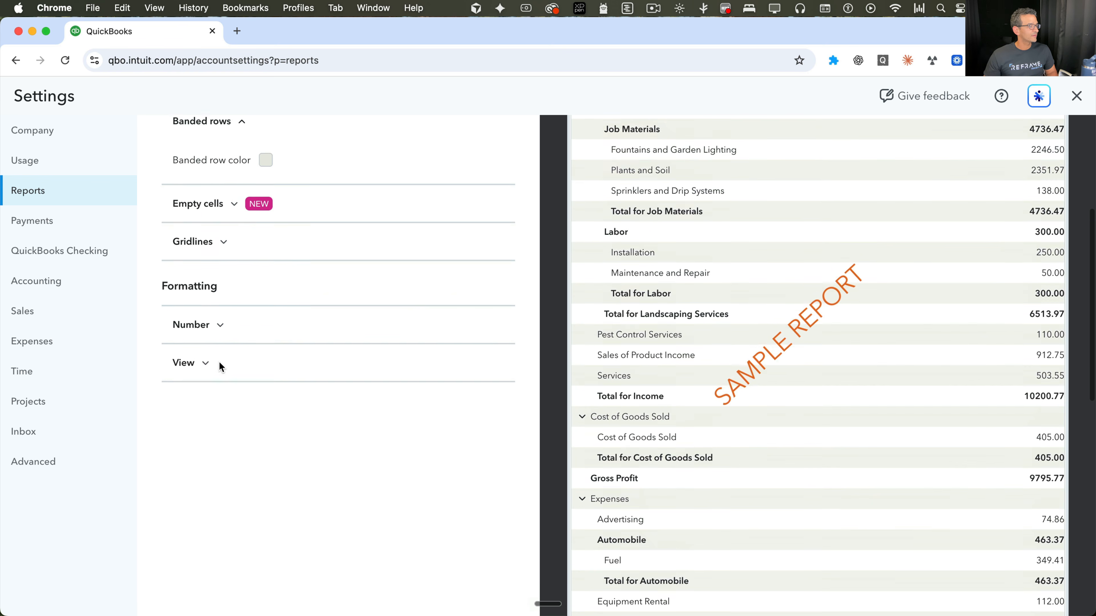
click(213, 298)
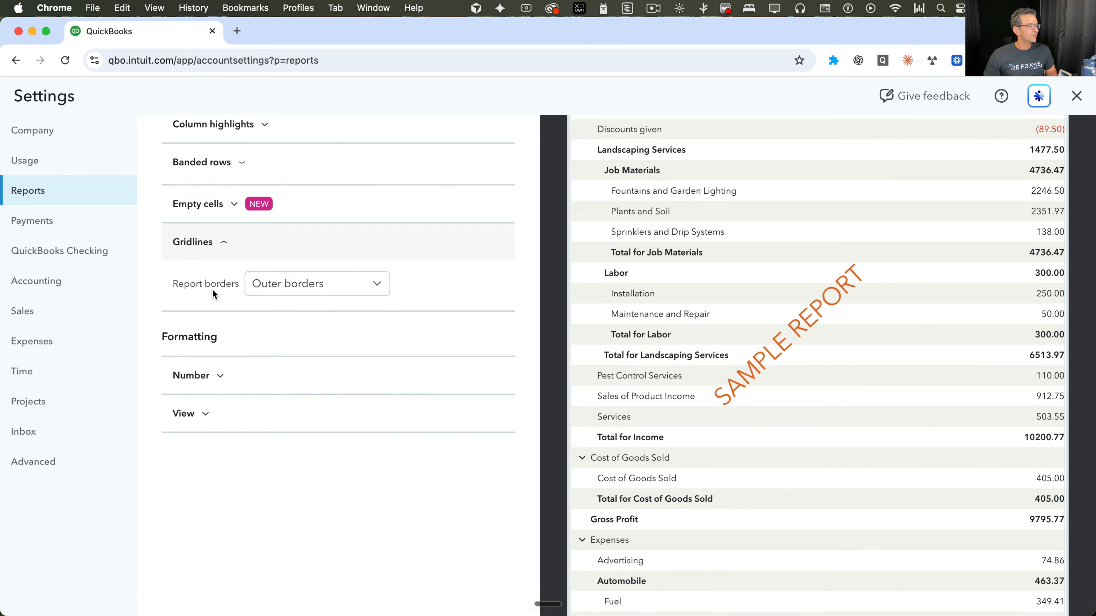
click(278, 287)
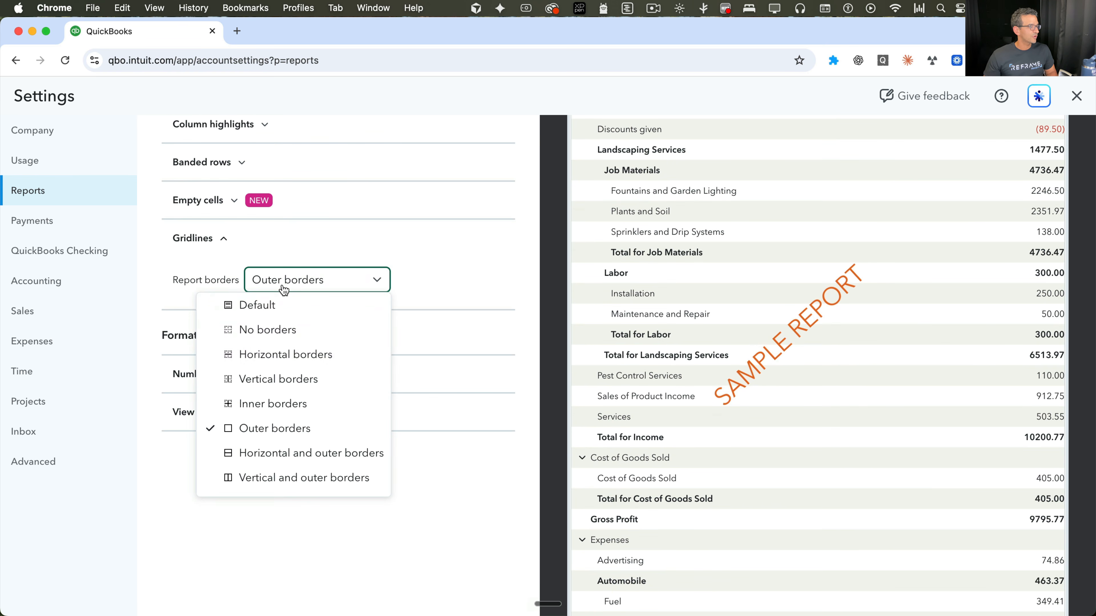
click(273, 405)
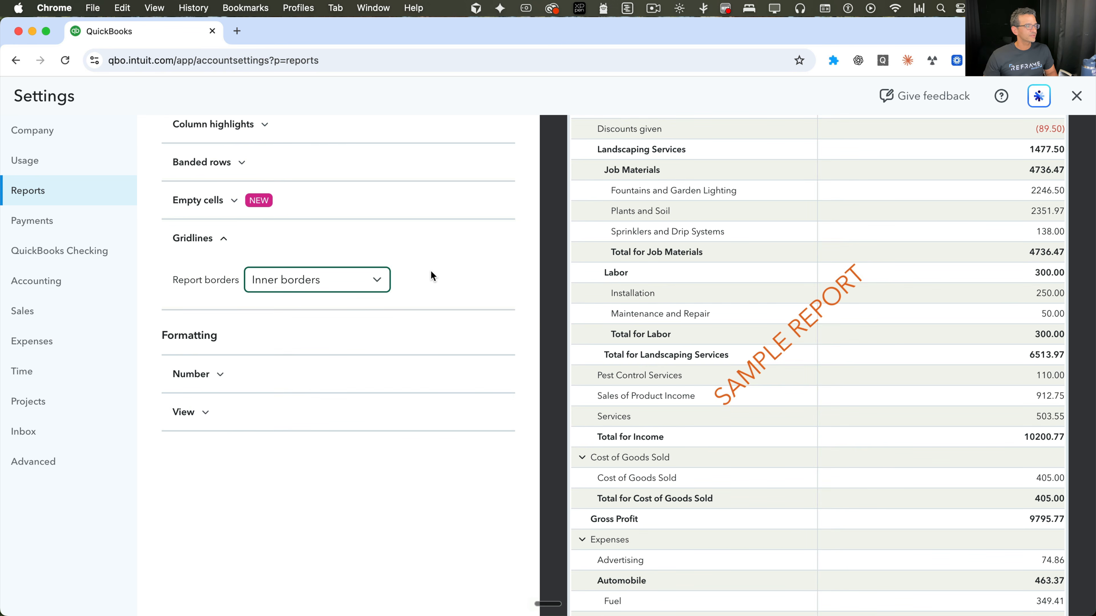
- Set empty cells in reports to show as Blank
scroll(792, 286, up, 5)
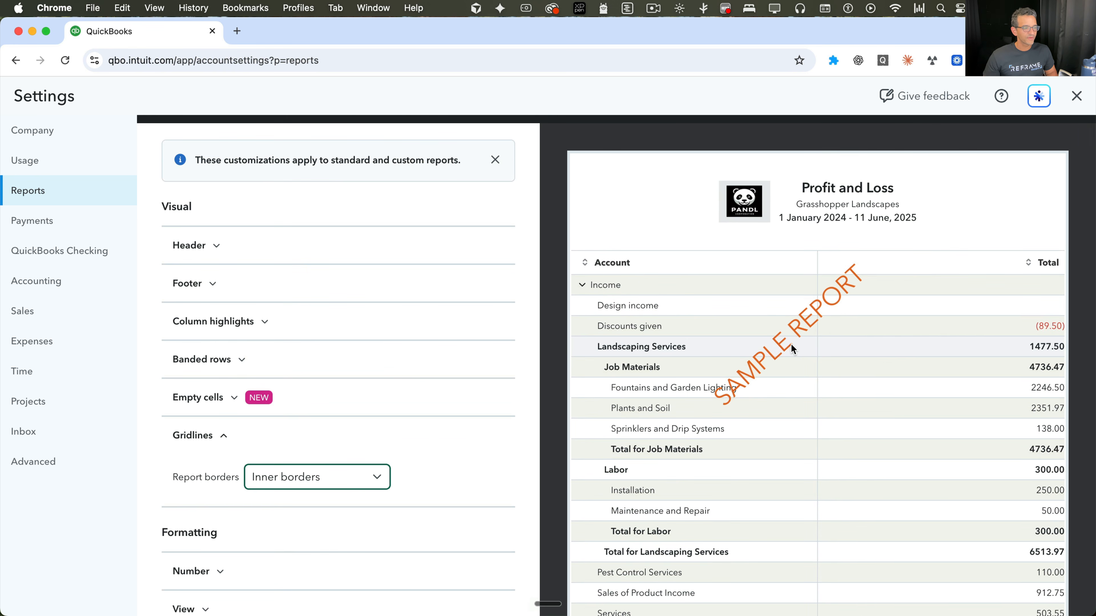
scroll(792, 344, down, 1)
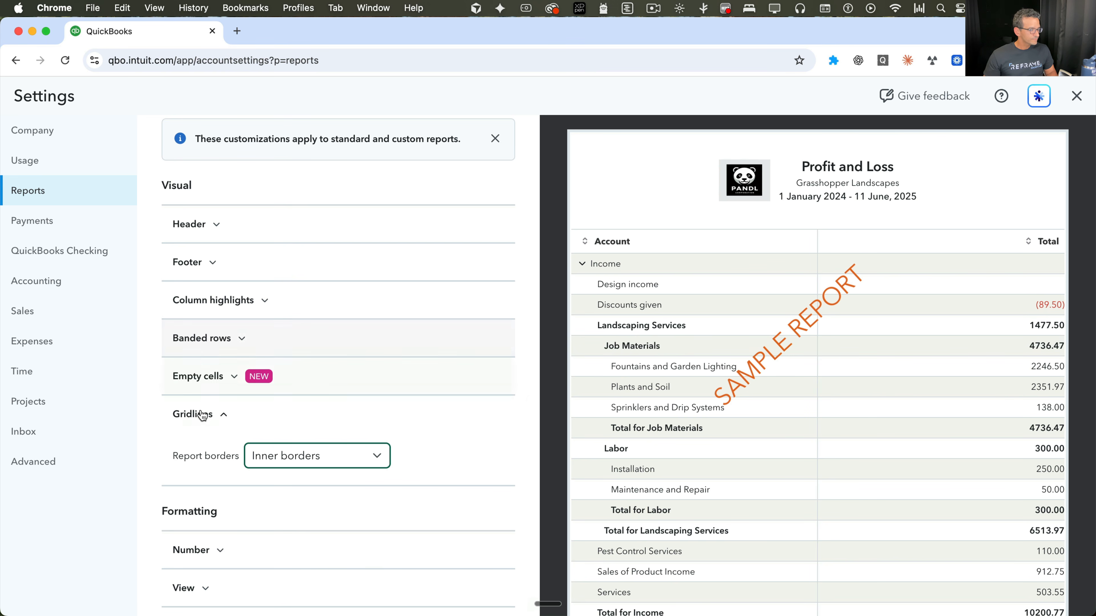
click(212, 380)
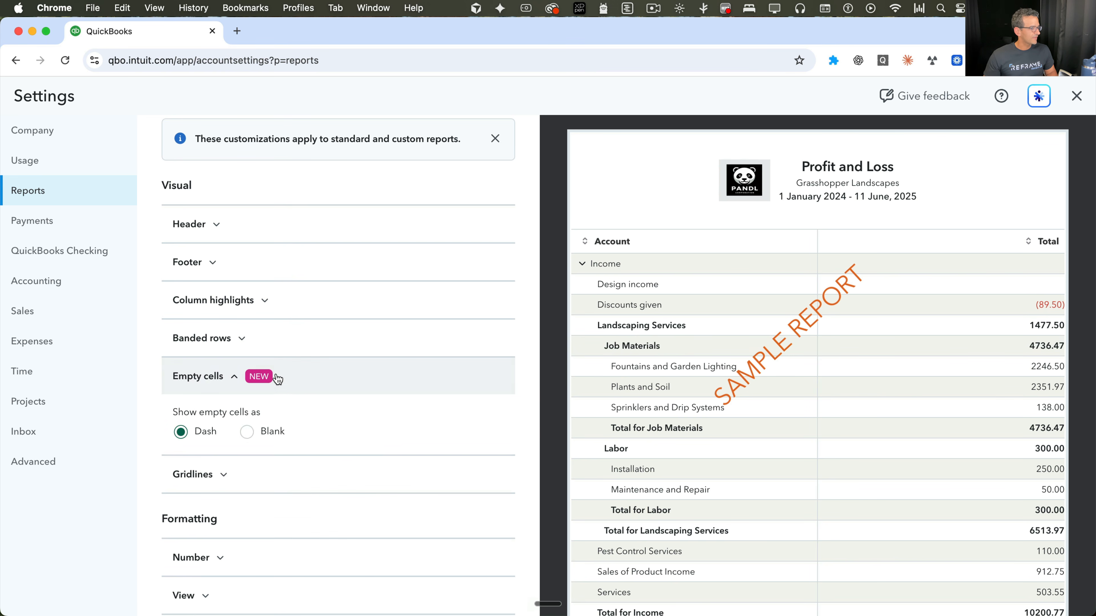
click(248, 433)
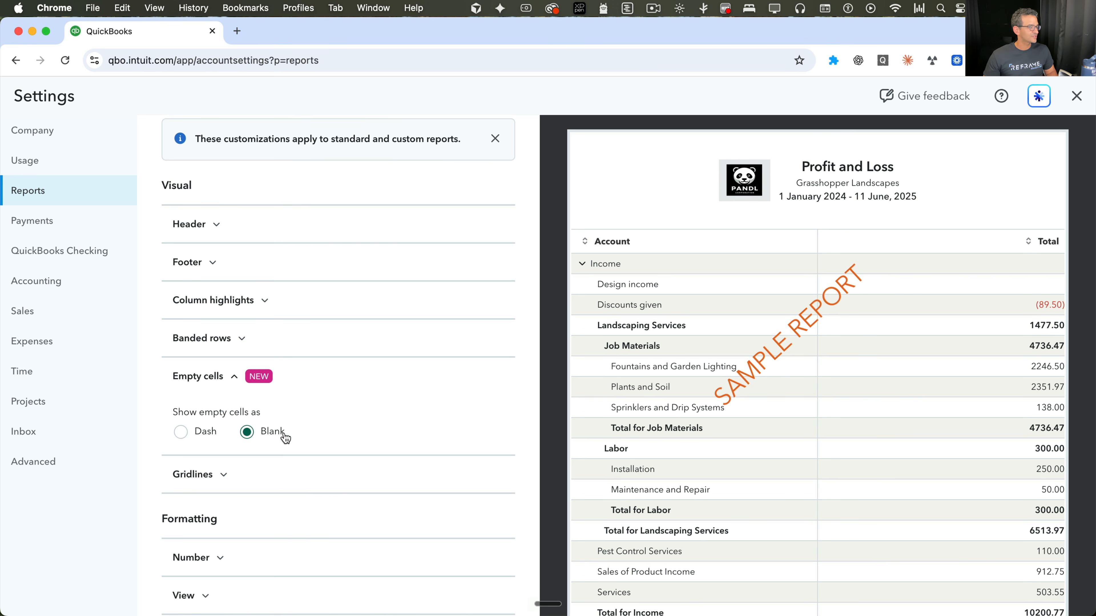
- Set the highlight color for key columns in reports to mint green
click(240, 300)
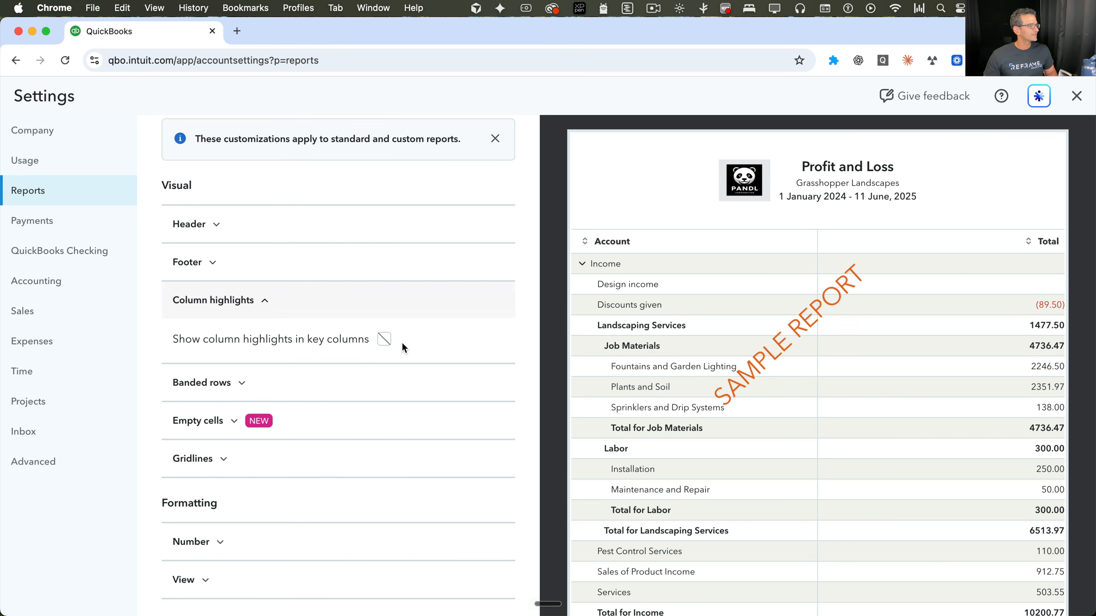
click(385, 340)
click(347, 383)
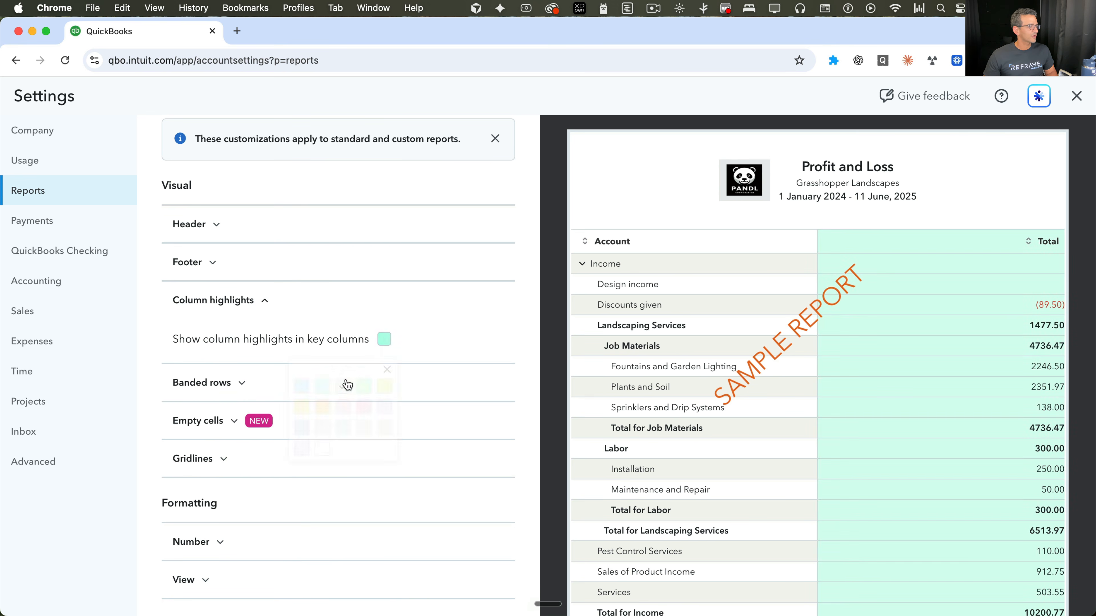
- Remove the highlight color from key columns in the default report settings
click(388, 340)
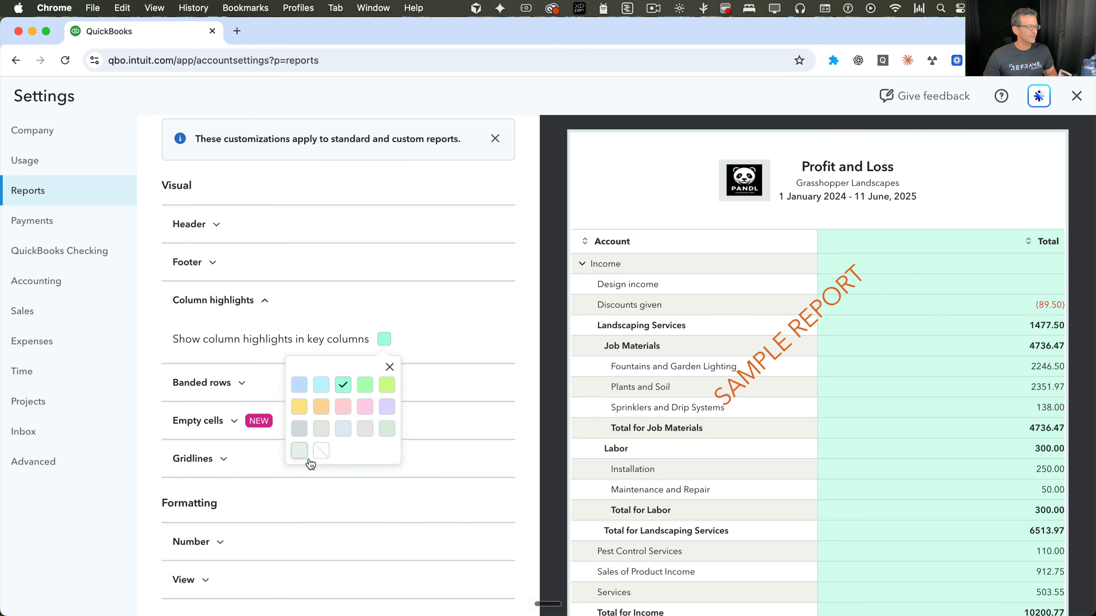
click(322, 451)
- Include the date prepared, time prepared and report basis in the default report footer
click(212, 263)
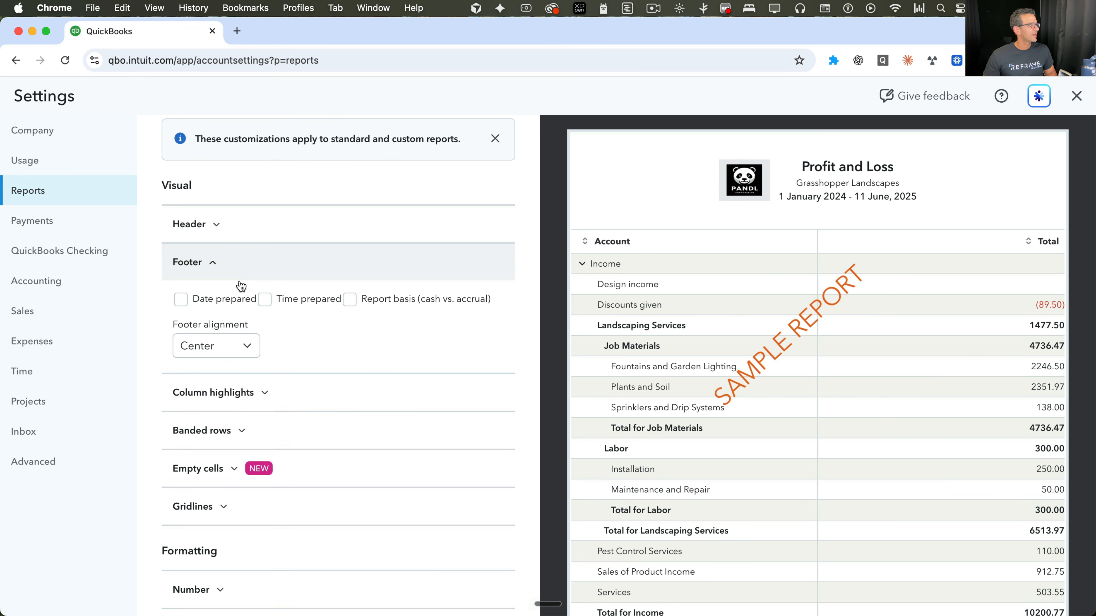
click(184, 298)
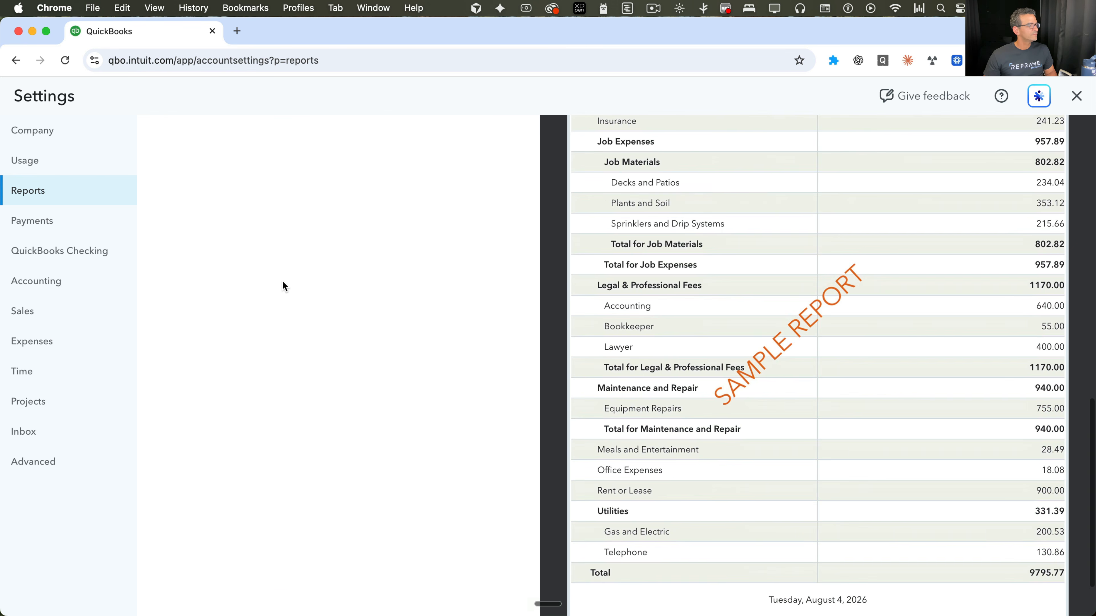
click(265, 320)
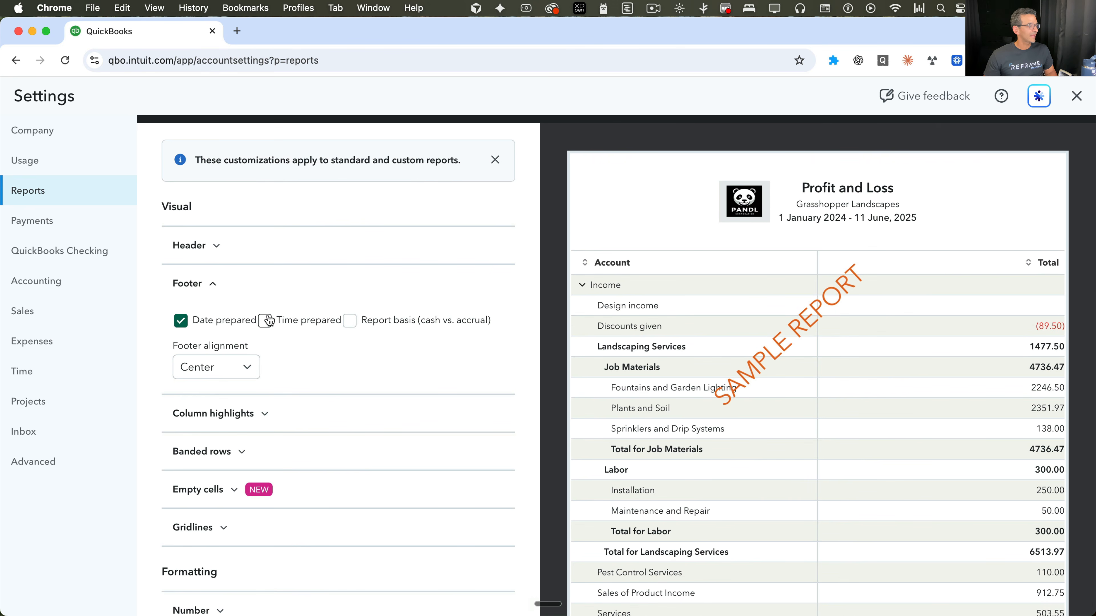
click(349, 320)
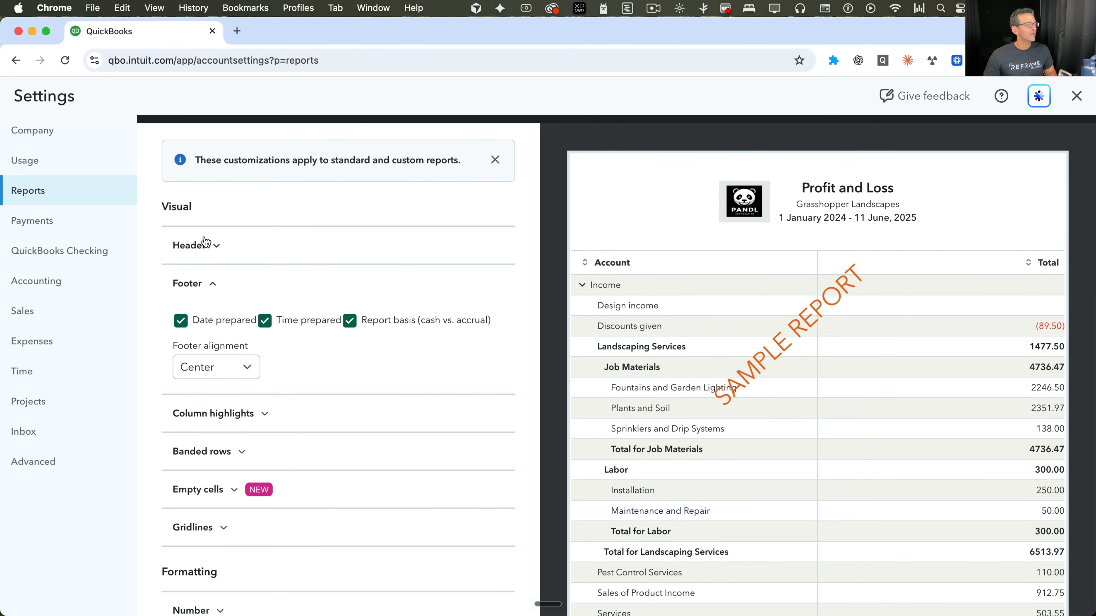
- Set the default report header layout to Company name first
click(213, 246)
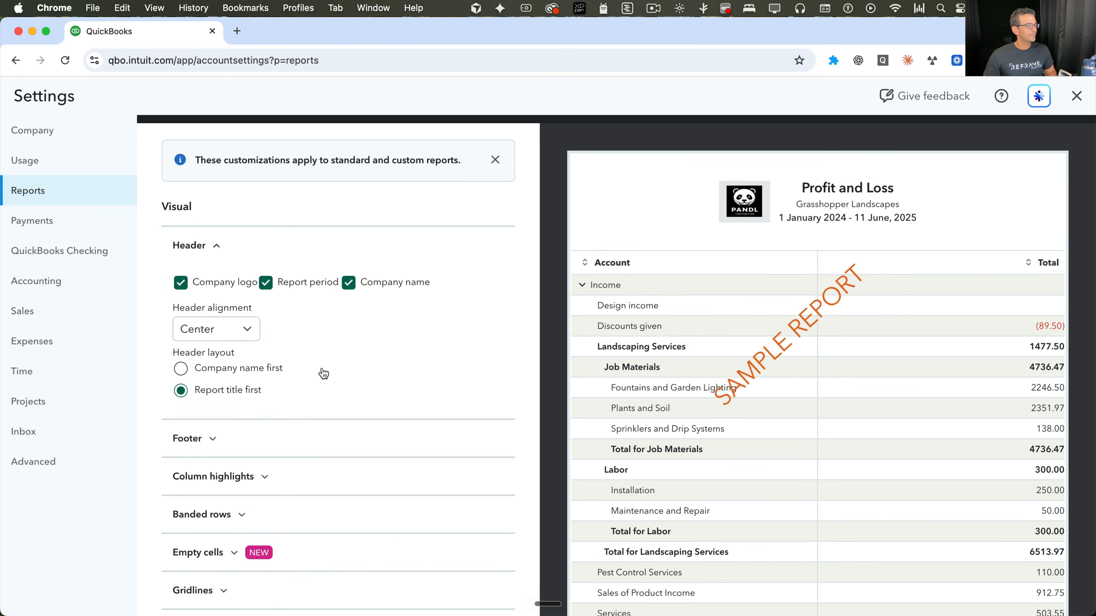
key(alt+super+8)
key(alt+super+8)
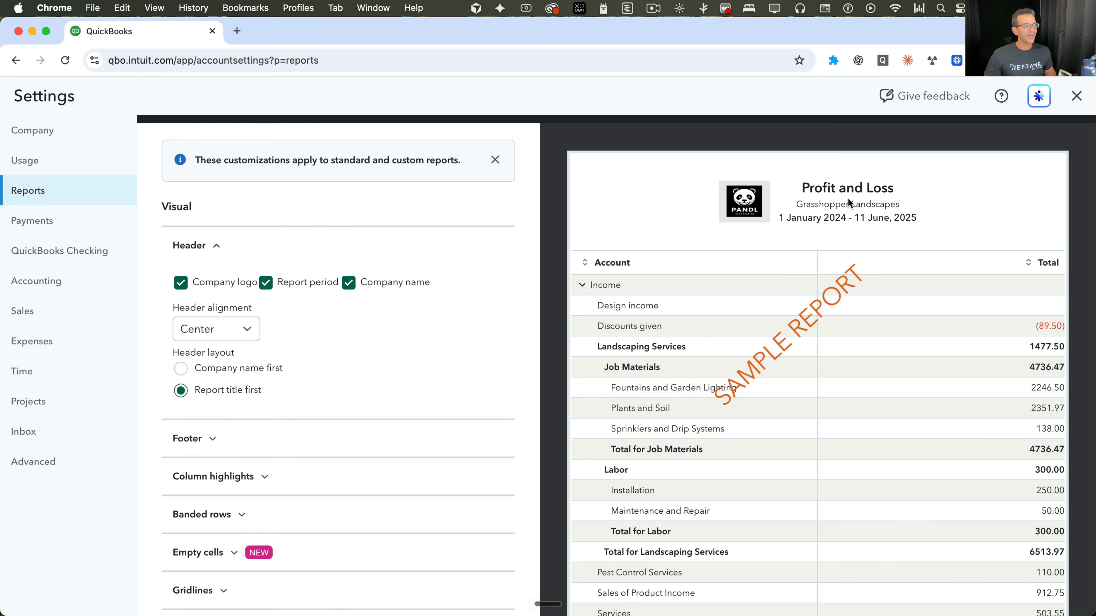
click(180, 371)
- Save the report customization changes for all standard and custom reports and close the settings
scroll(180, 373, down, 2)
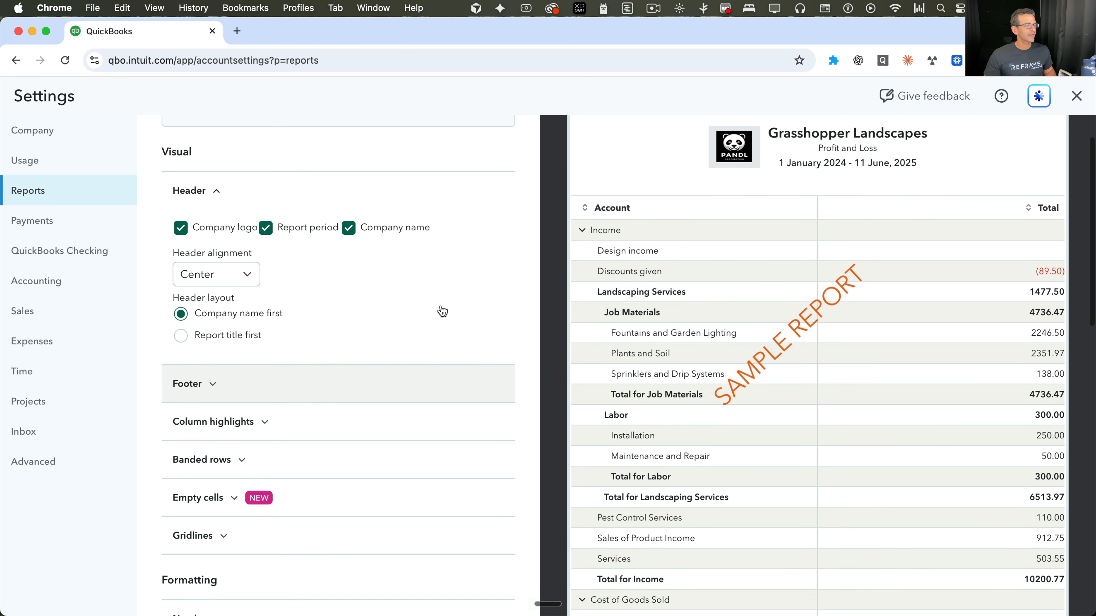
scroll(389, 314, down, 15)
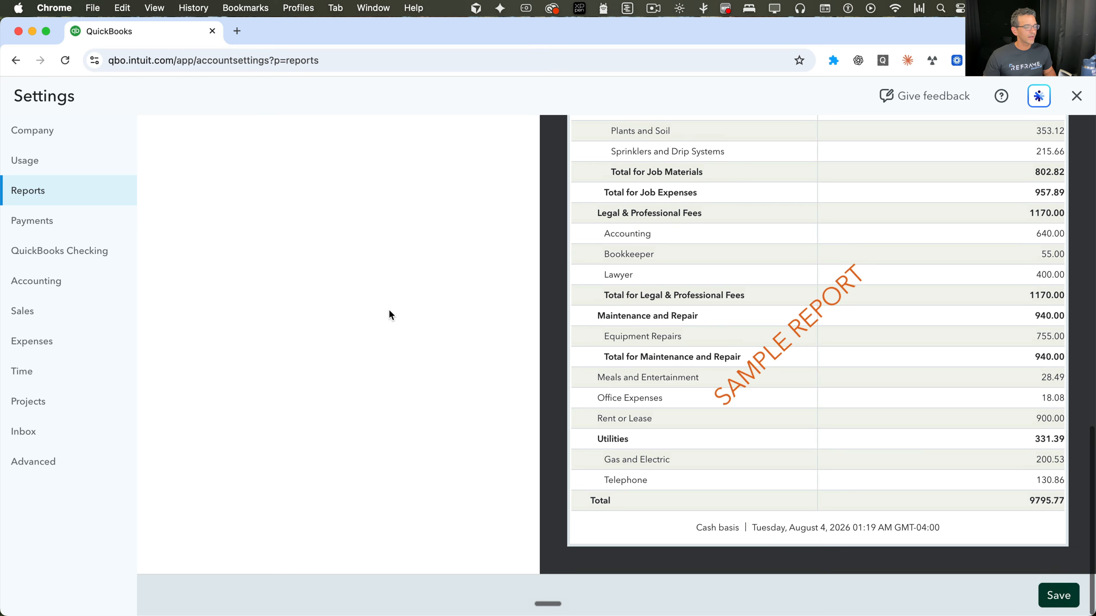
click(1061, 597)
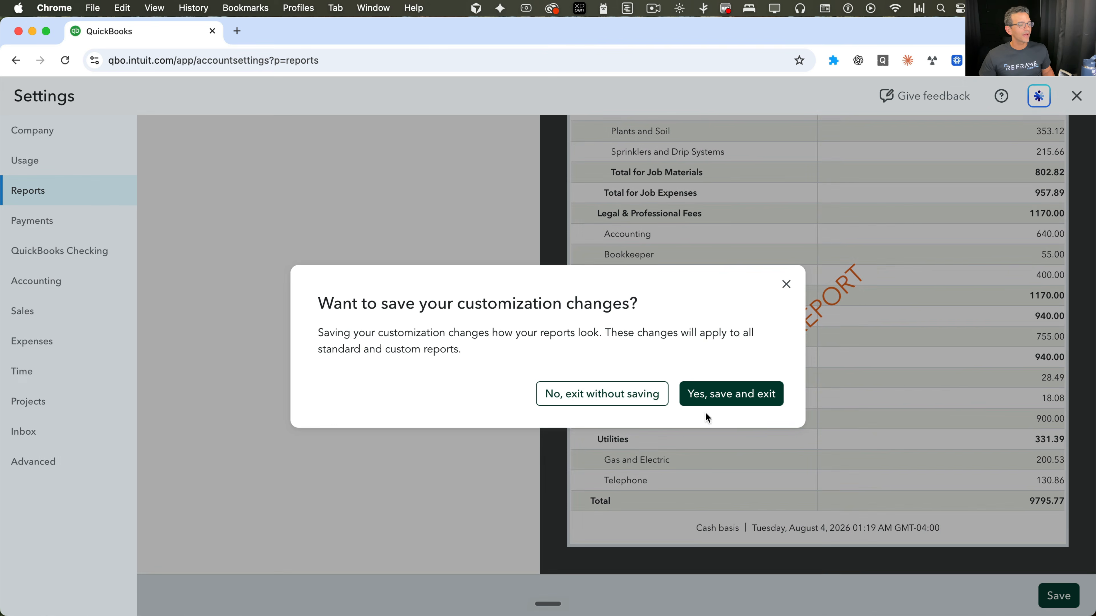
click(713, 391)
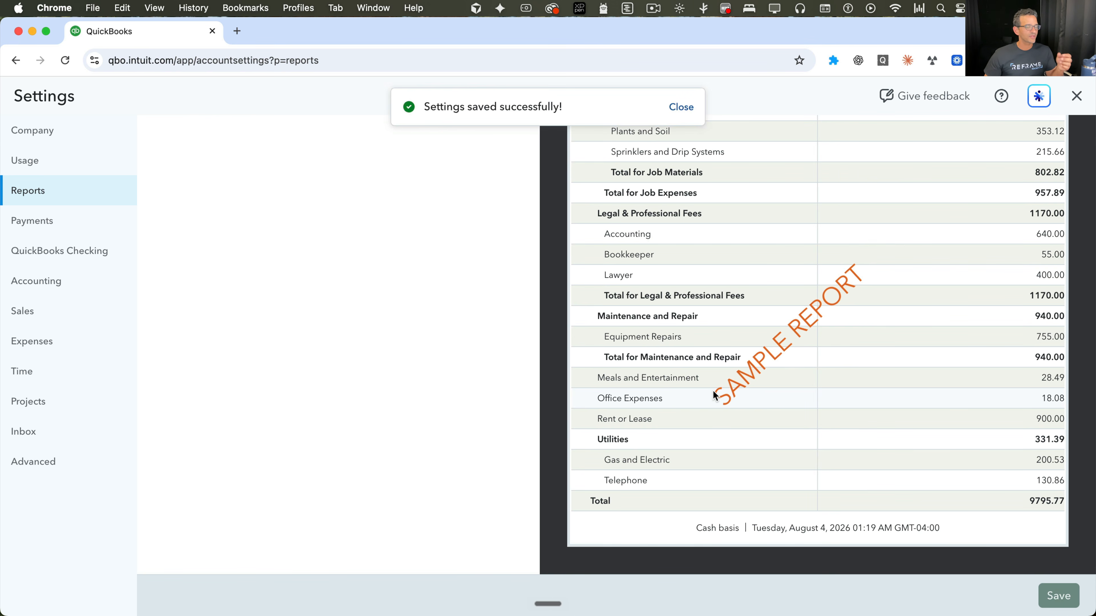
click(1077, 99)
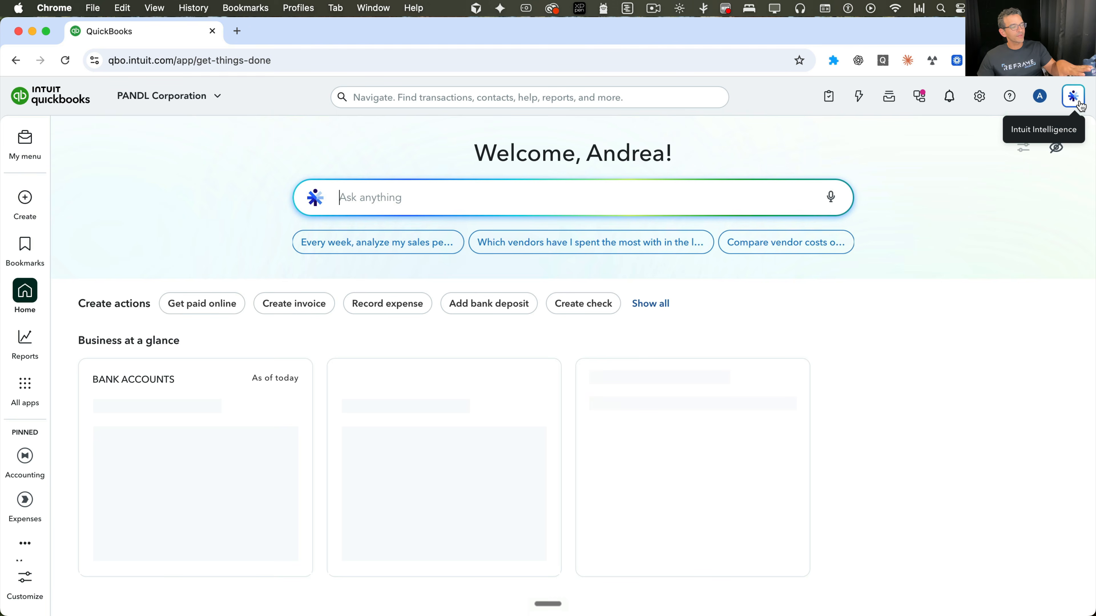
- Open the Profit and Loss report from the standard reports
click(26, 337)
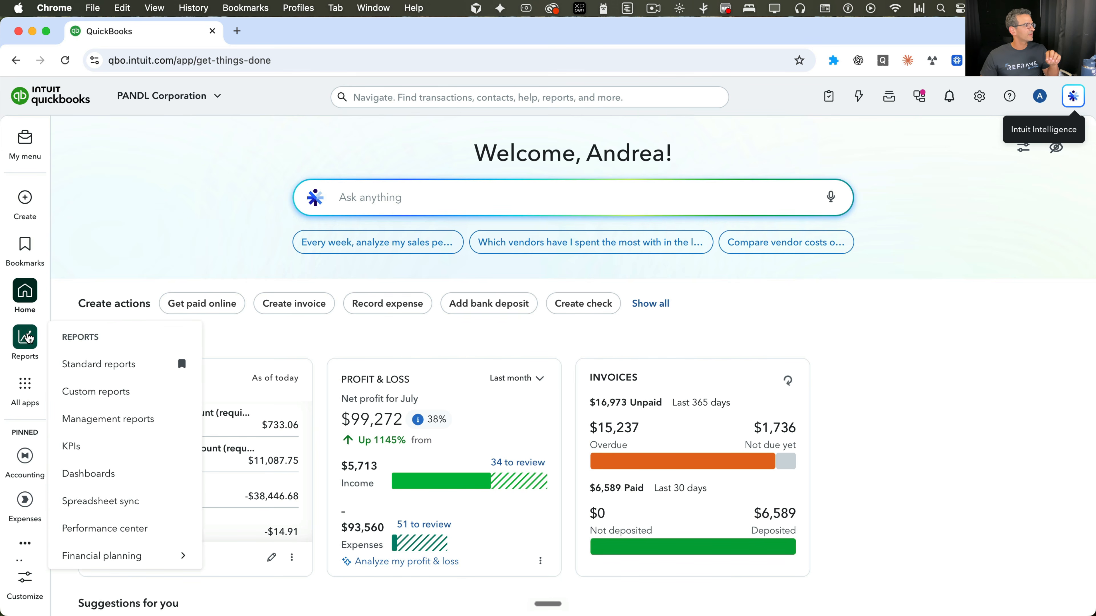
click(91, 369)
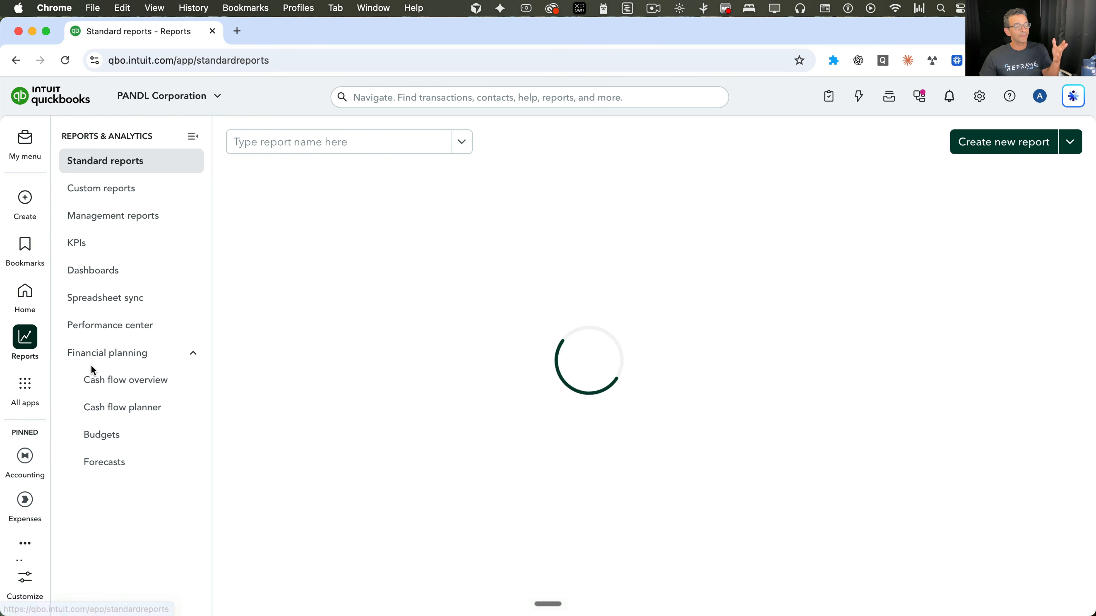
click(286, 309)
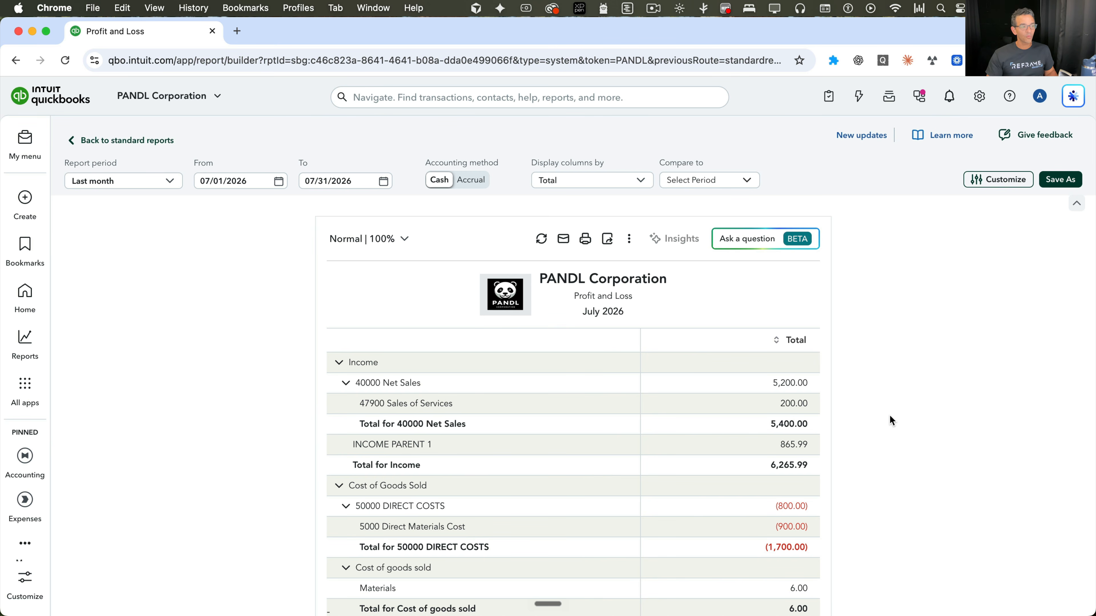
- Open the report's customization options and examine the non-zero or active, calculated fields, number format and section title settings
click(991, 186)
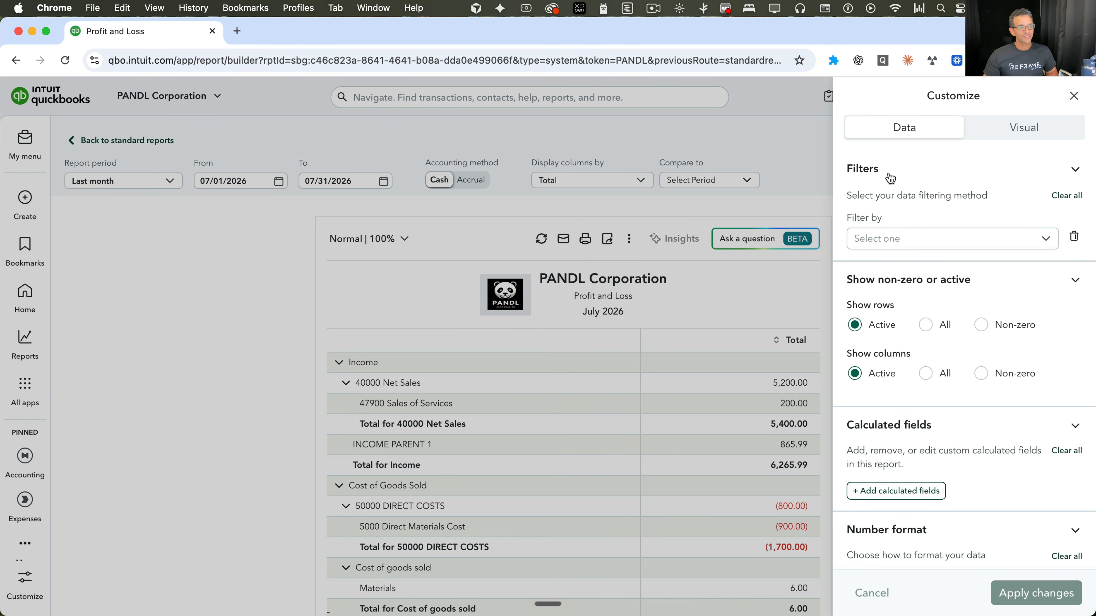
click(915, 281)
click(913, 315)
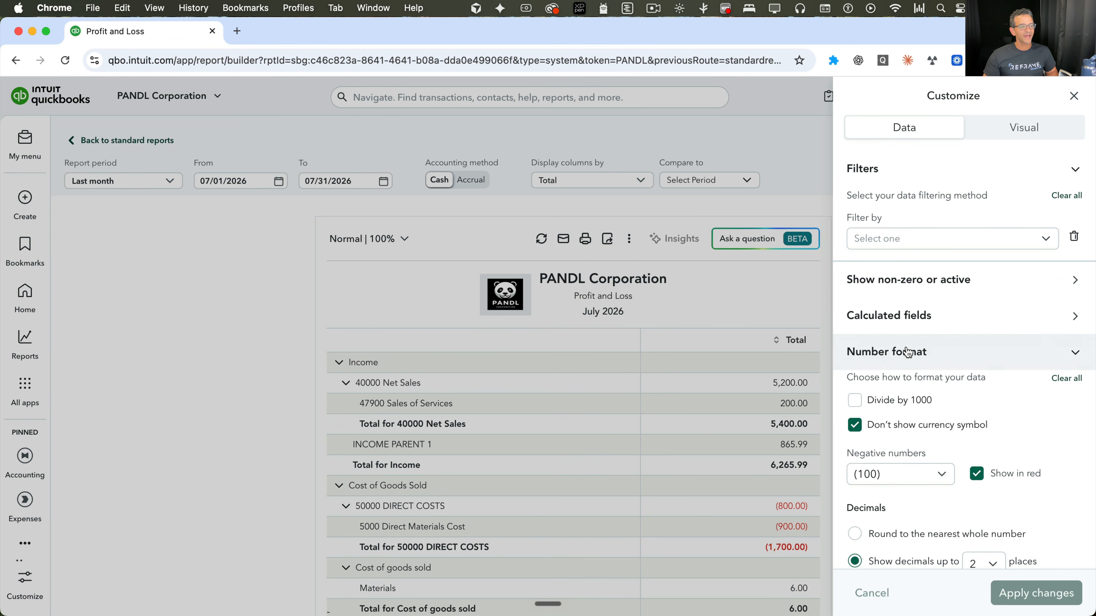
click(910, 351)
click(922, 387)
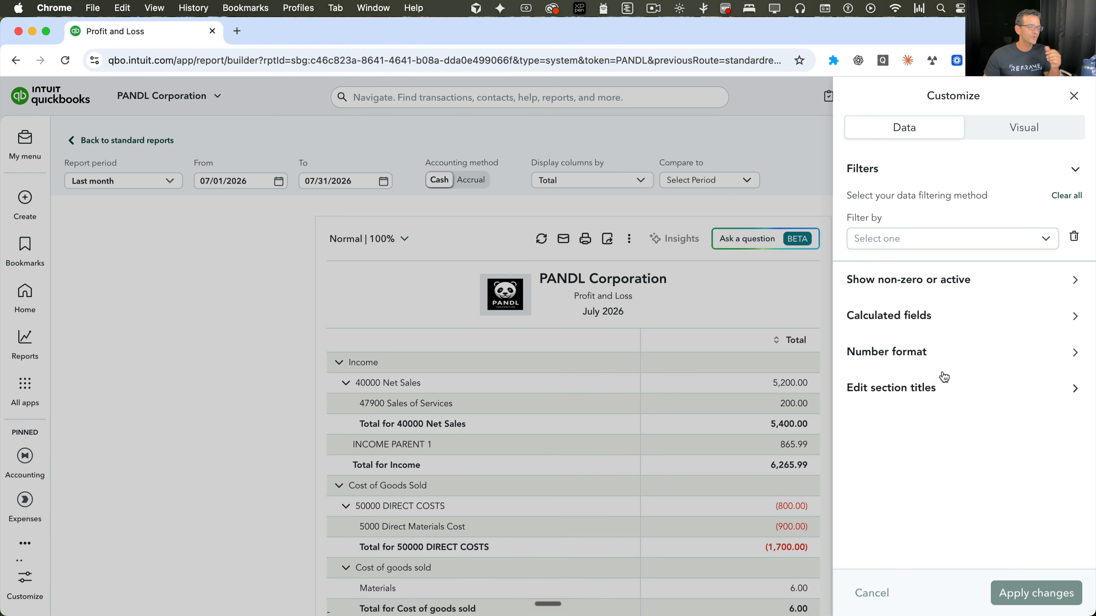
click(918, 284)
click(909, 439)
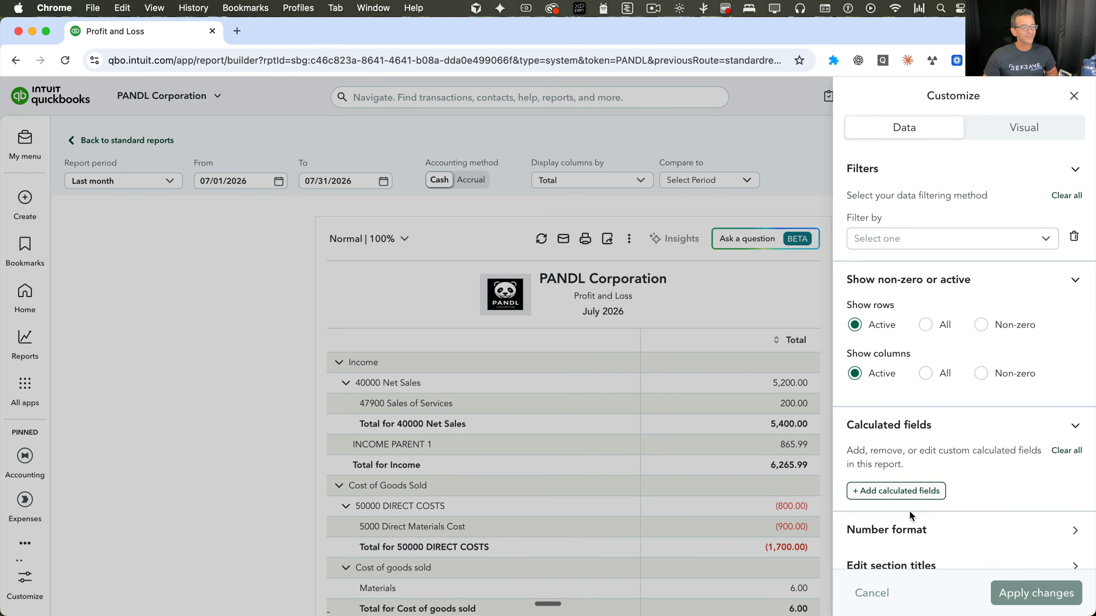
click(909, 529)
scroll(909, 562, down, 5)
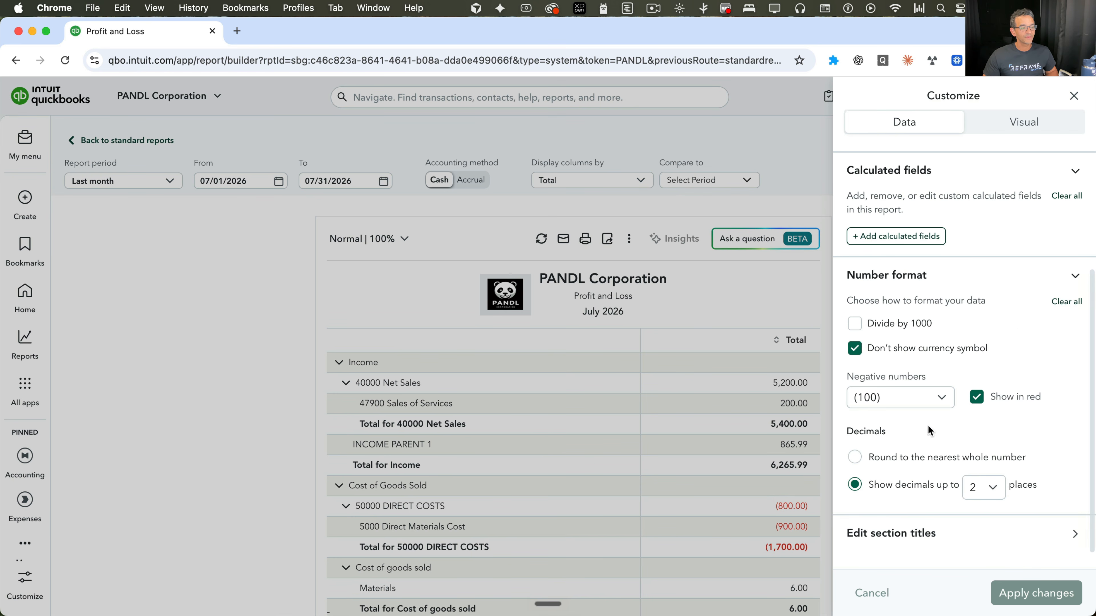
scroll(928, 426, down, 1)
click(904, 500)
scroll(932, 360, up, 7)
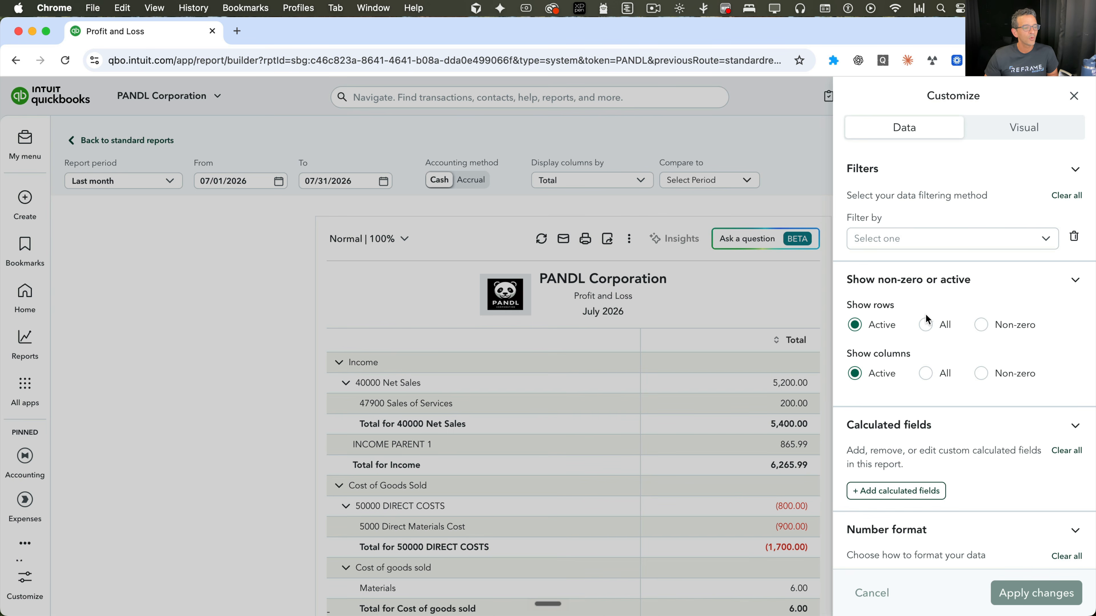
- Set both rows and columns to show Non-zero and apply the changes to the report
click(981, 325)
click(985, 376)
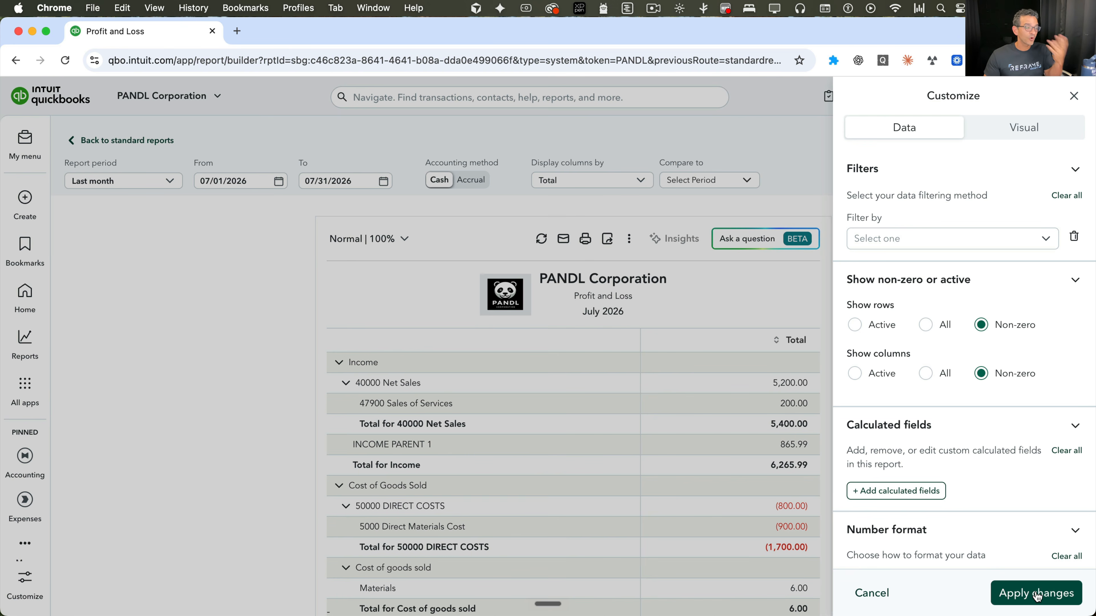
click(1036, 594)
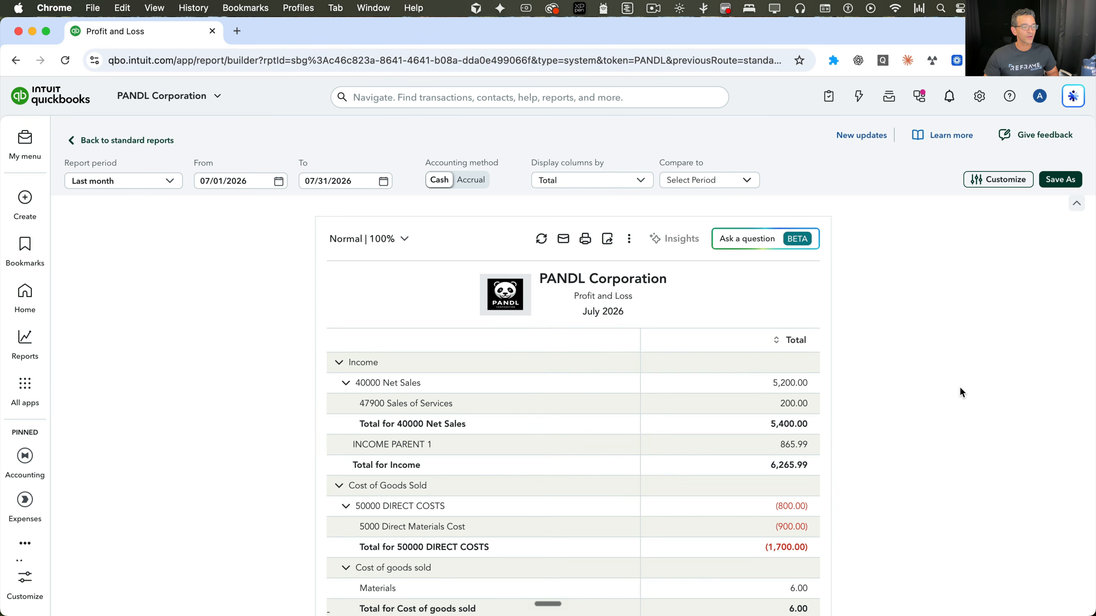
- Reopen the report customization, add a Customer filter and select 7-Eleven Stores Distribution, its project and AAA Construction
click(987, 186)
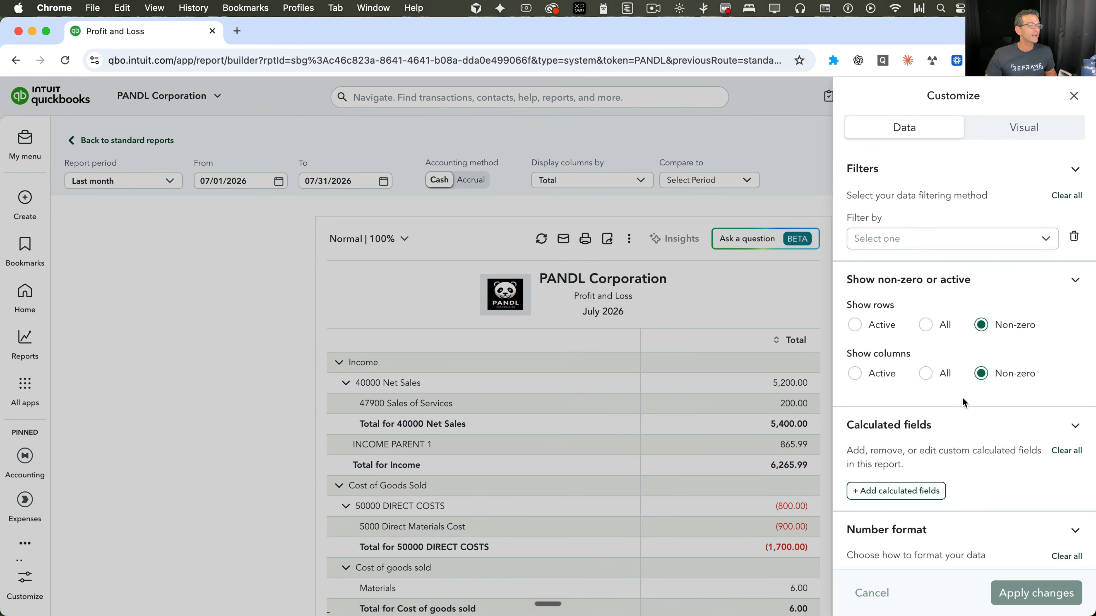
click(951, 238)
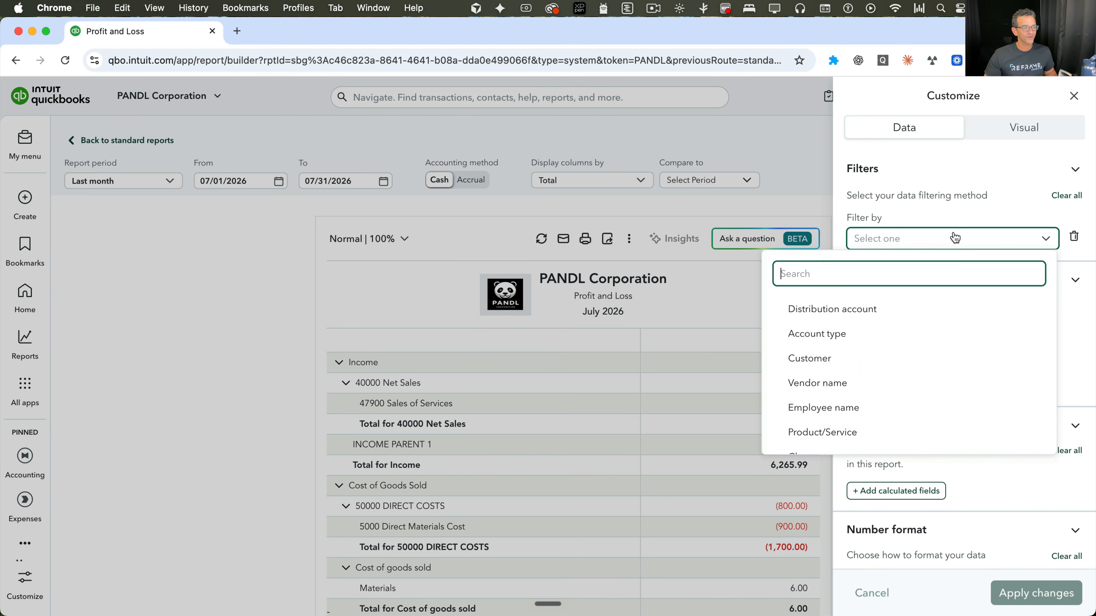
click(819, 363)
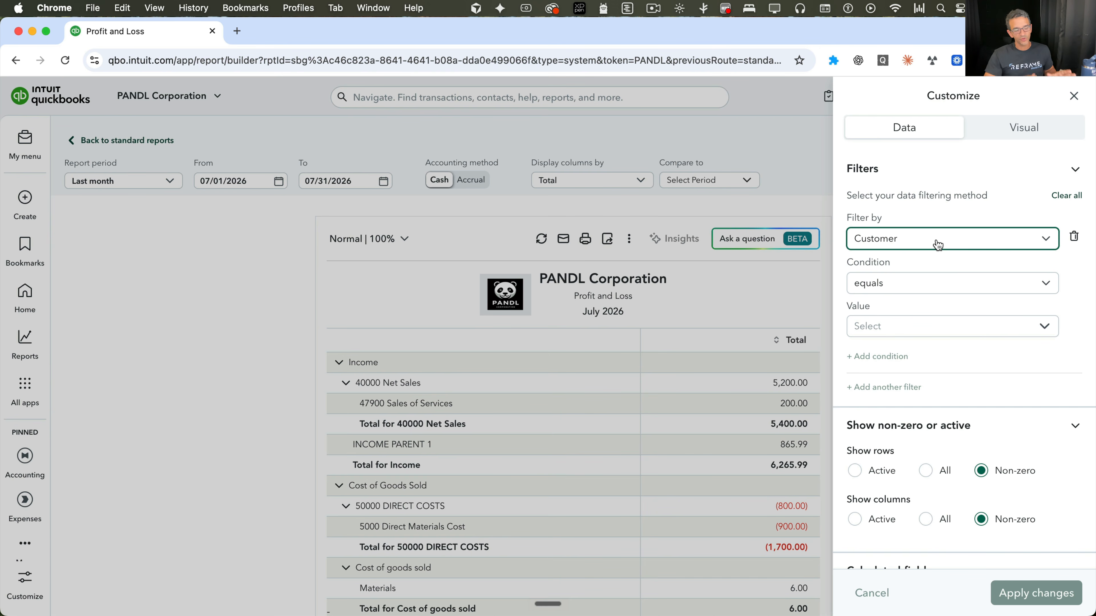
click(1023, 328)
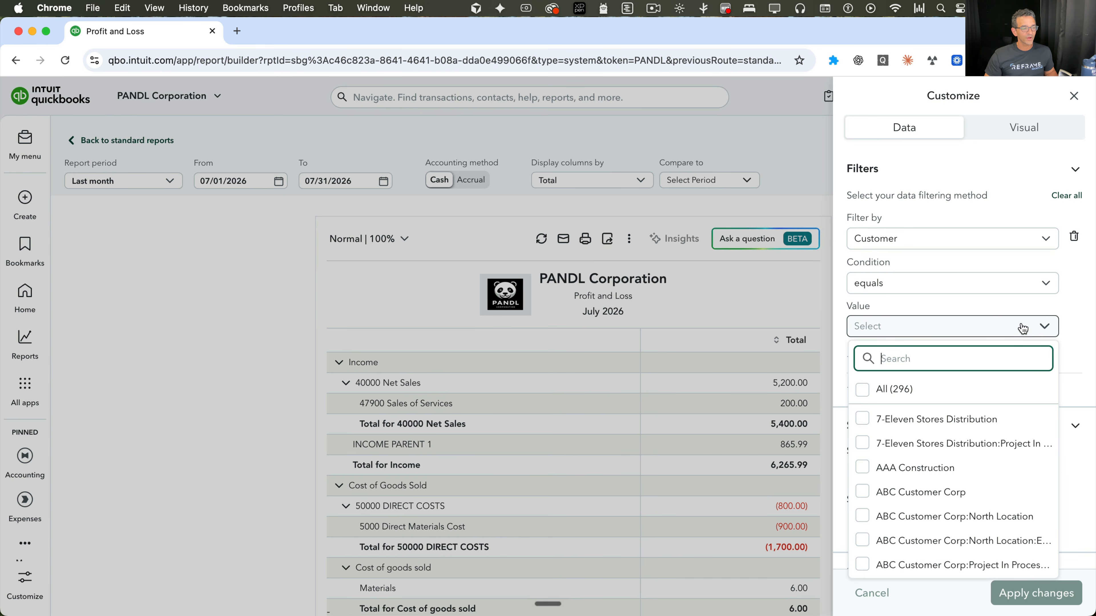
click(862, 419)
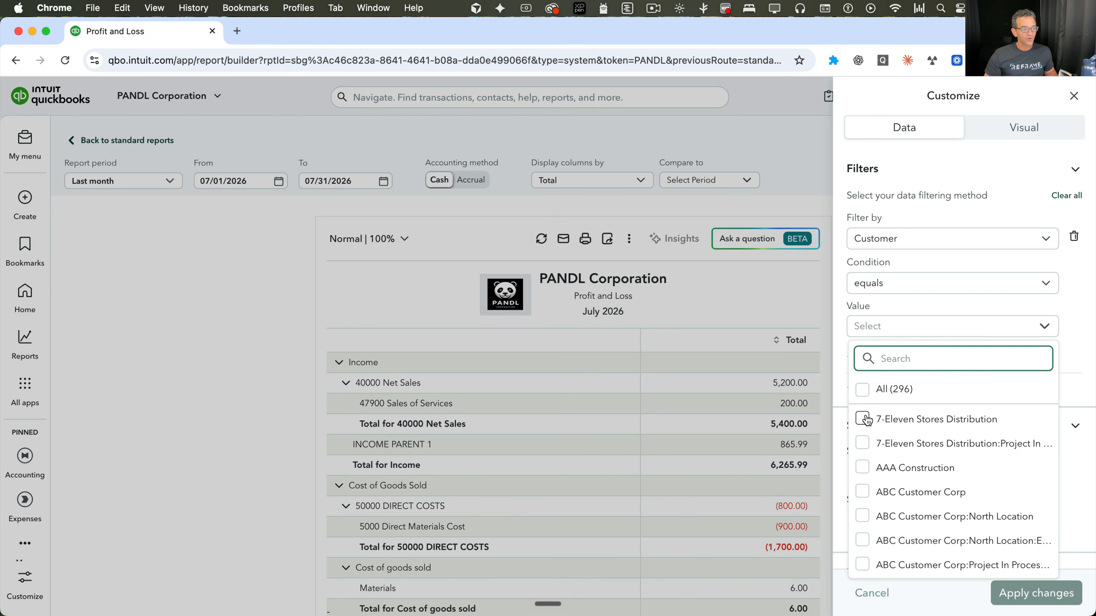
click(868, 449)
click(868, 472)
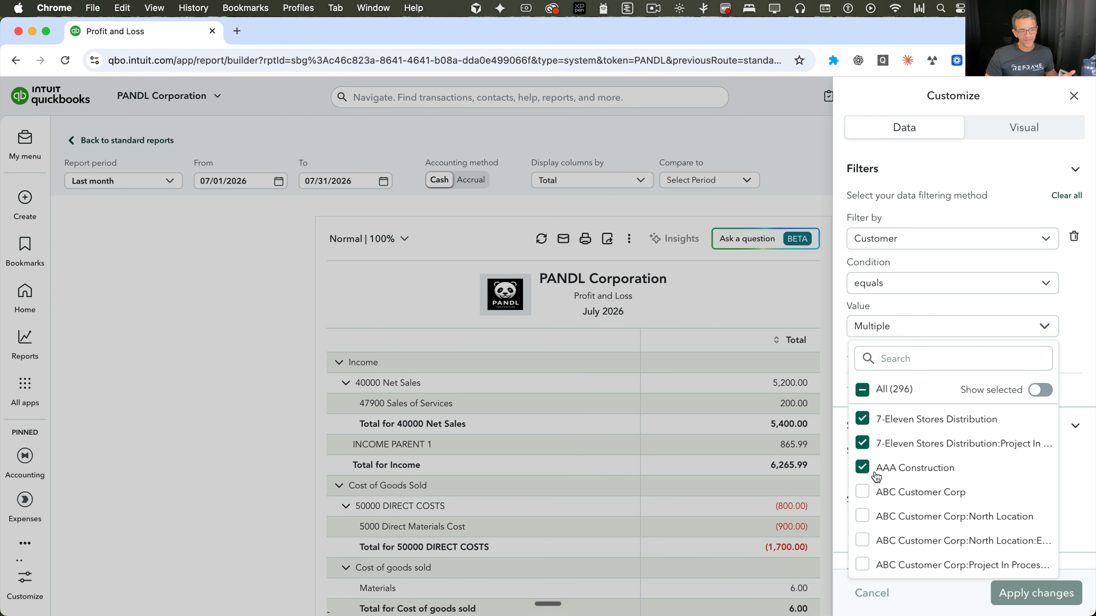
- Select all customers in the filter, then exclude ABC Customer Corp and all of its sub-customers and projects
click(864, 390)
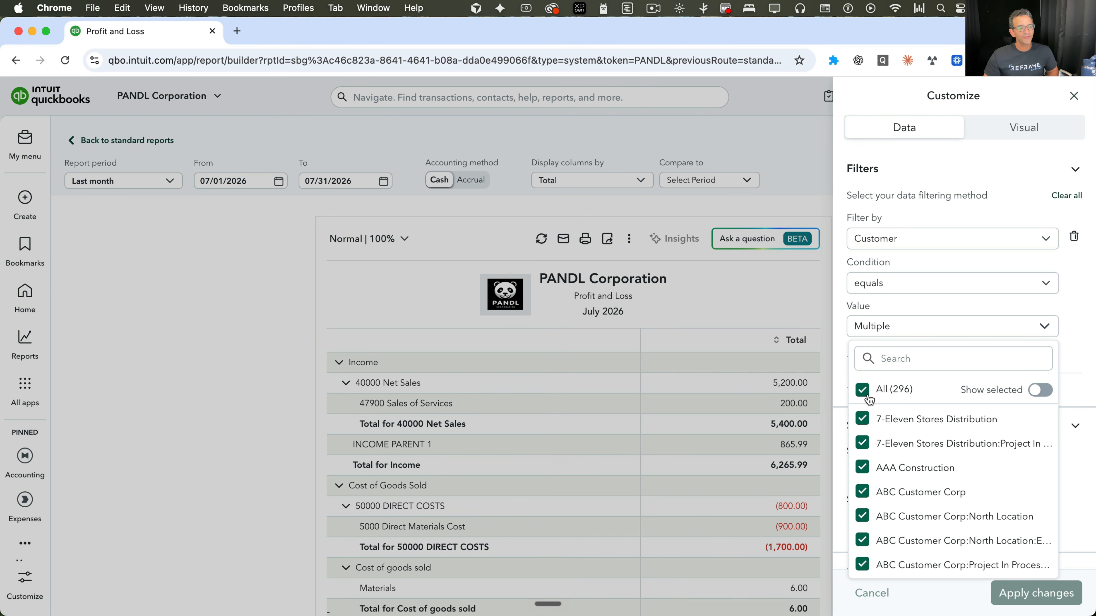
click(865, 492)
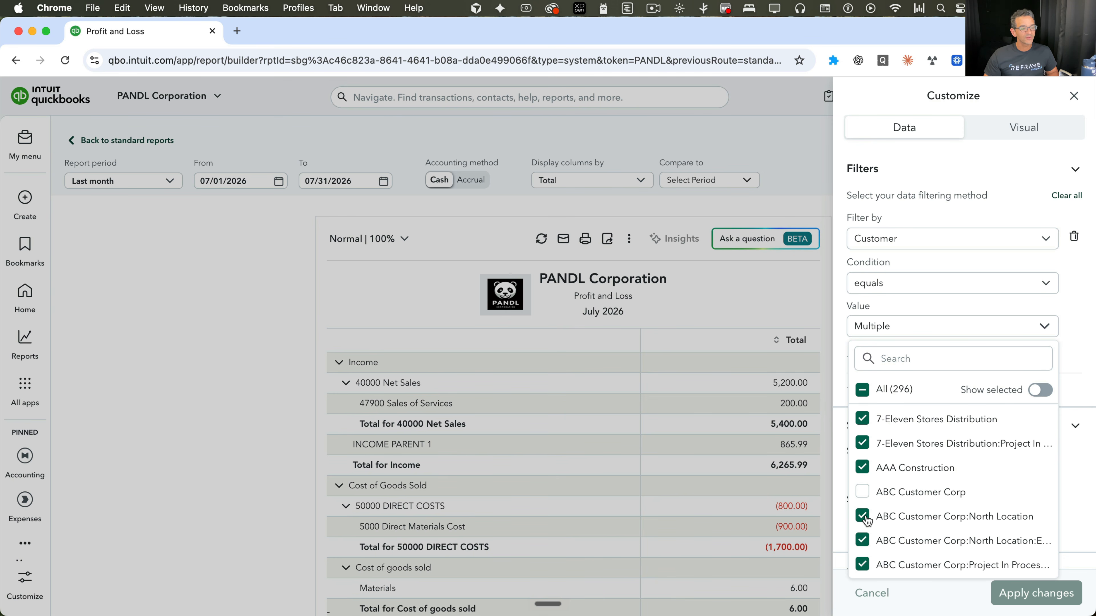
click(863, 516)
scroll(863, 516, down, 2)
click(862, 474)
click(863, 497)
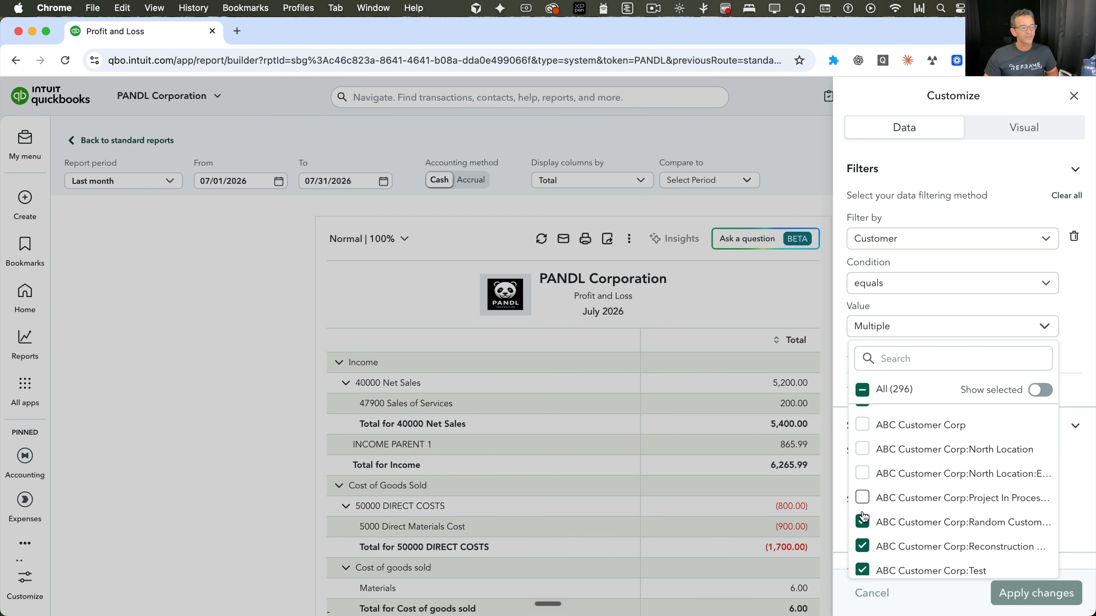
click(863, 521)
click(863, 546)
click(863, 570)
scroll(863, 570, down, 1)
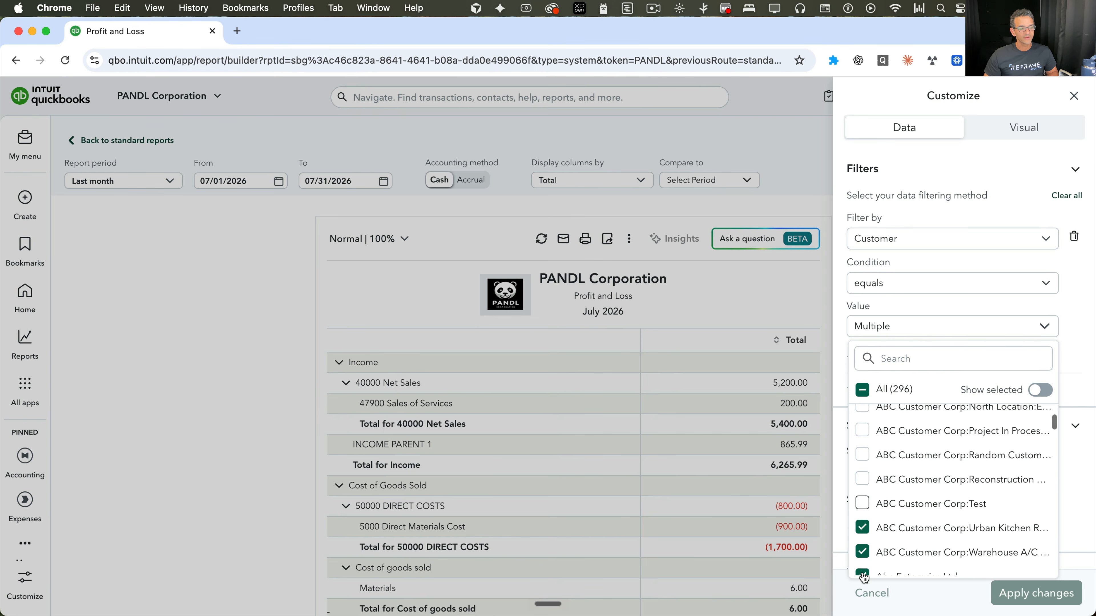
click(863, 511)
click(862, 536)
- Exclude one individual customer, AMAZING DISTRIBUTORS, its AMAZON entry and 7-Eleven Stores Distribution from the customer filter
scroll(868, 539, down, 5)
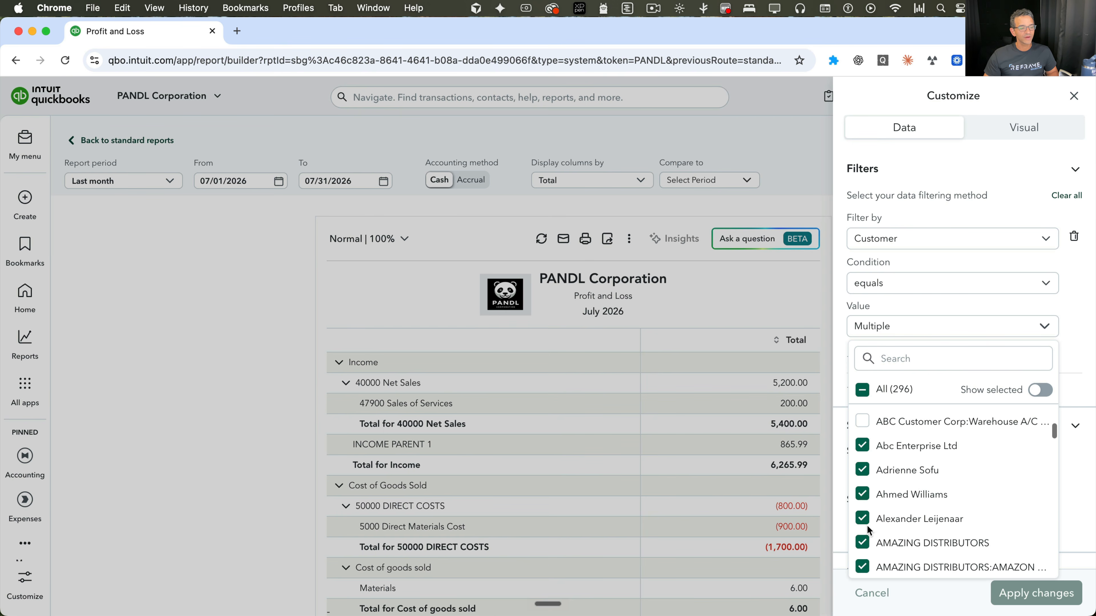
click(863, 494)
click(862, 544)
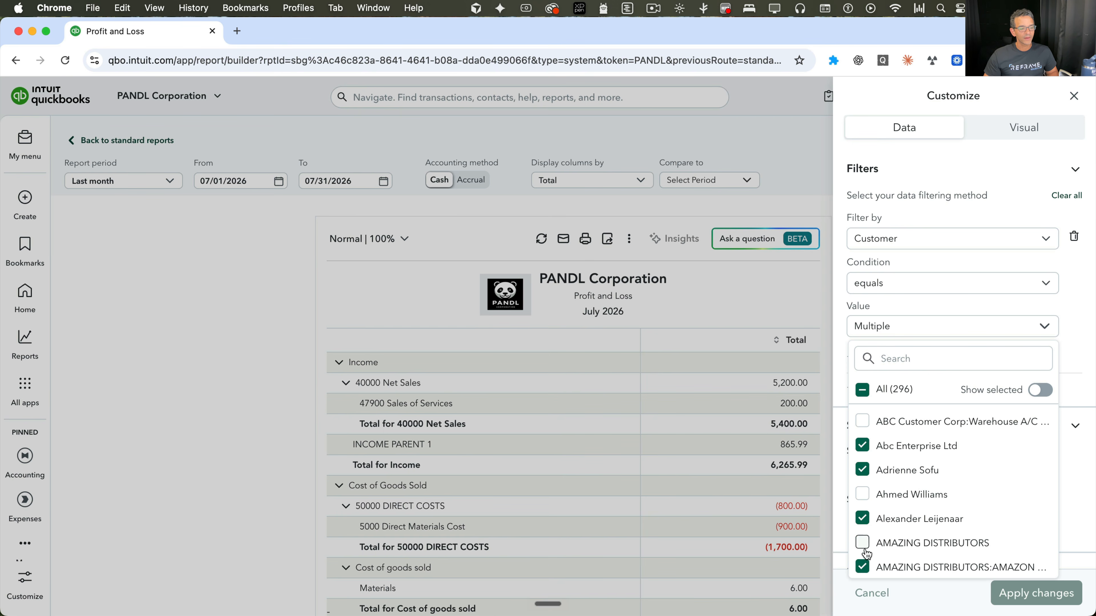
click(863, 567)
scroll(899, 525, up, 10)
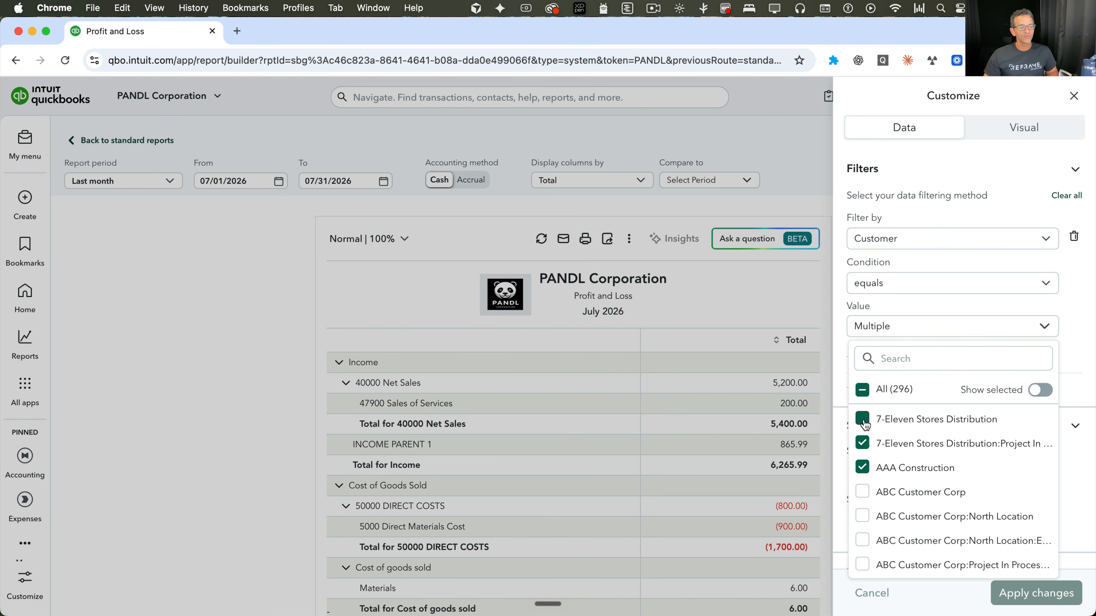
click(862, 418)
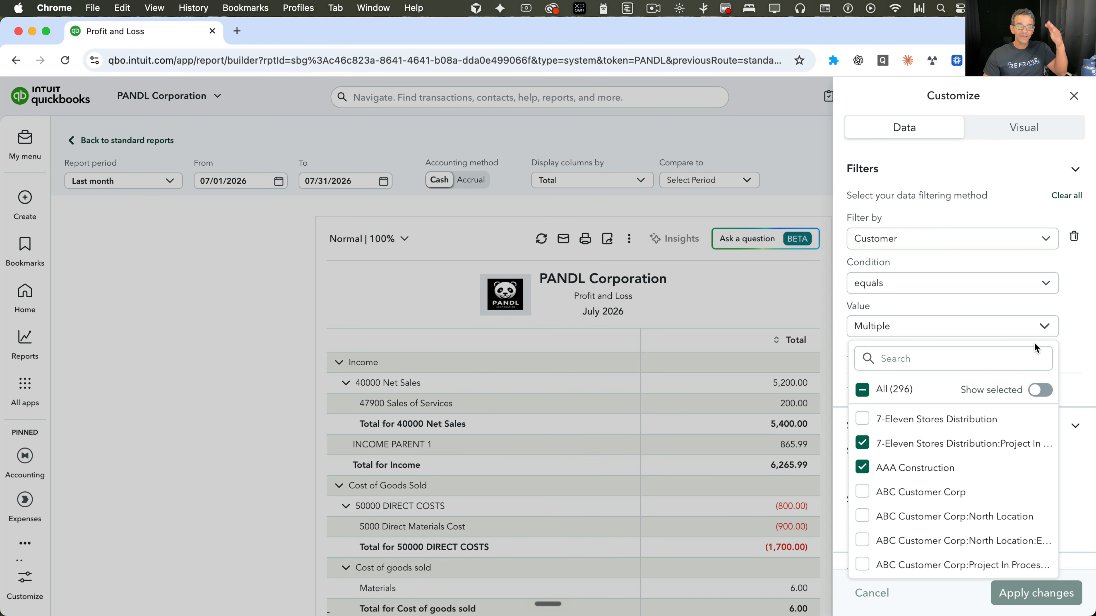
- Limit the filter's value list to the selected customers, review it and apply the customer filter to the report
click(1066, 345)
click(940, 324)
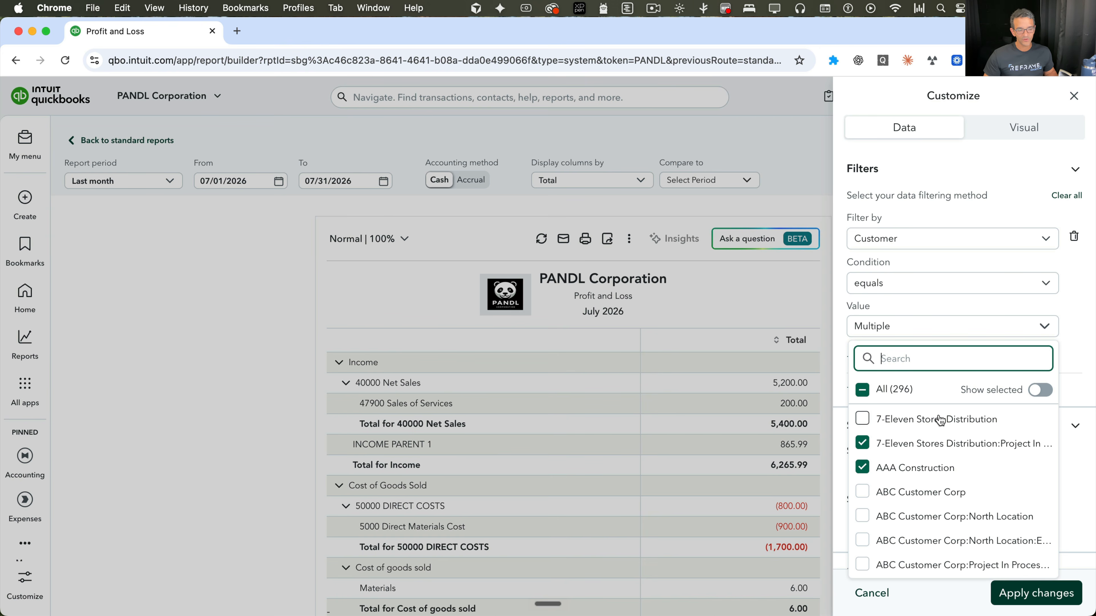
click(1038, 391)
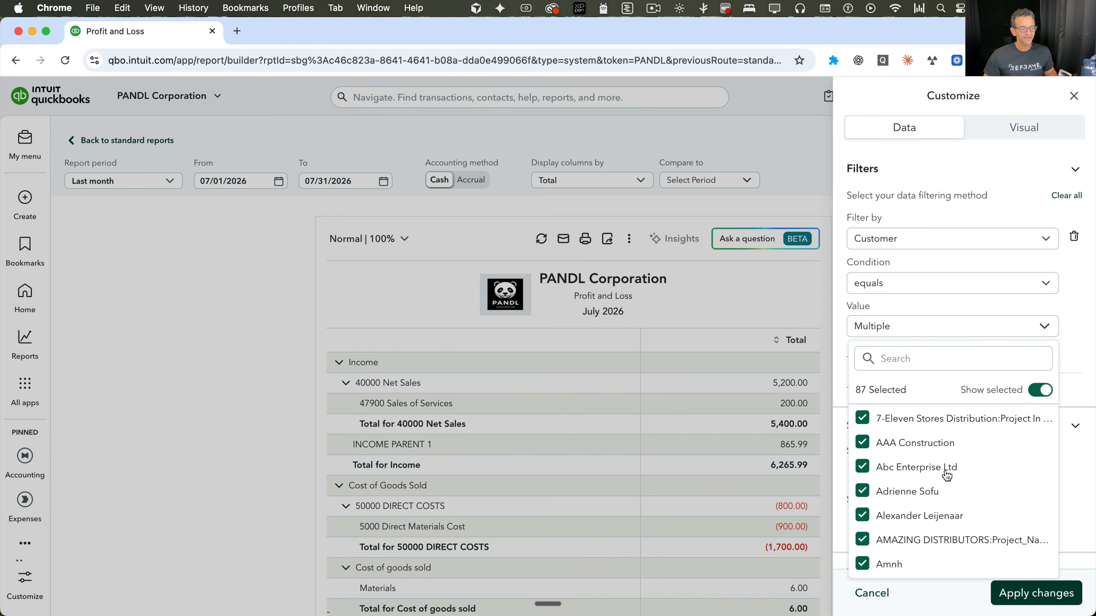
scroll(949, 471, down, 3)
scroll(949, 471, up, 3)
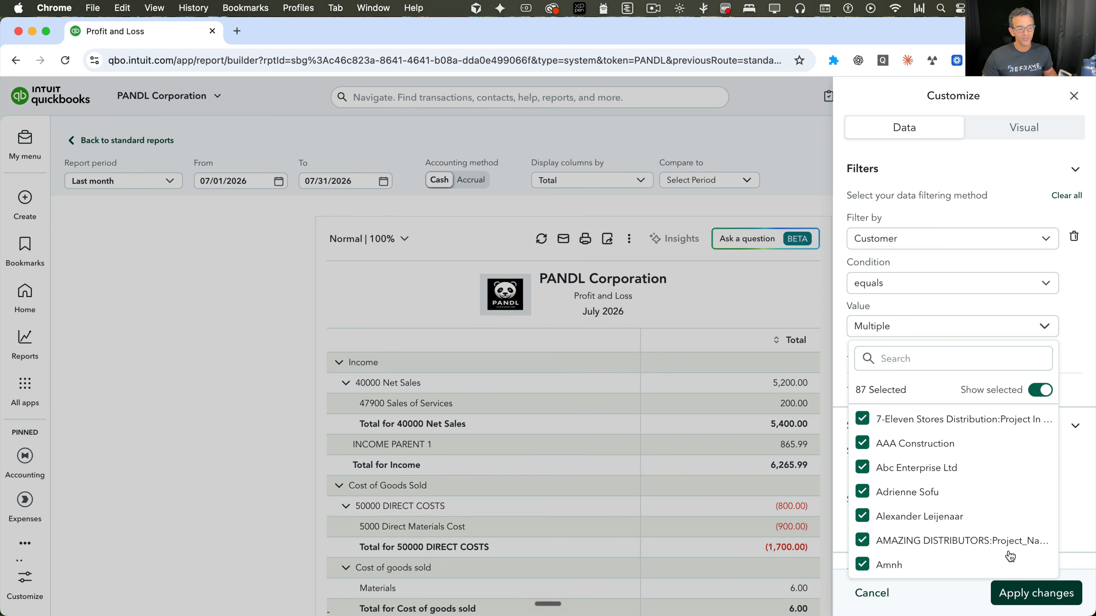
click(1035, 595)
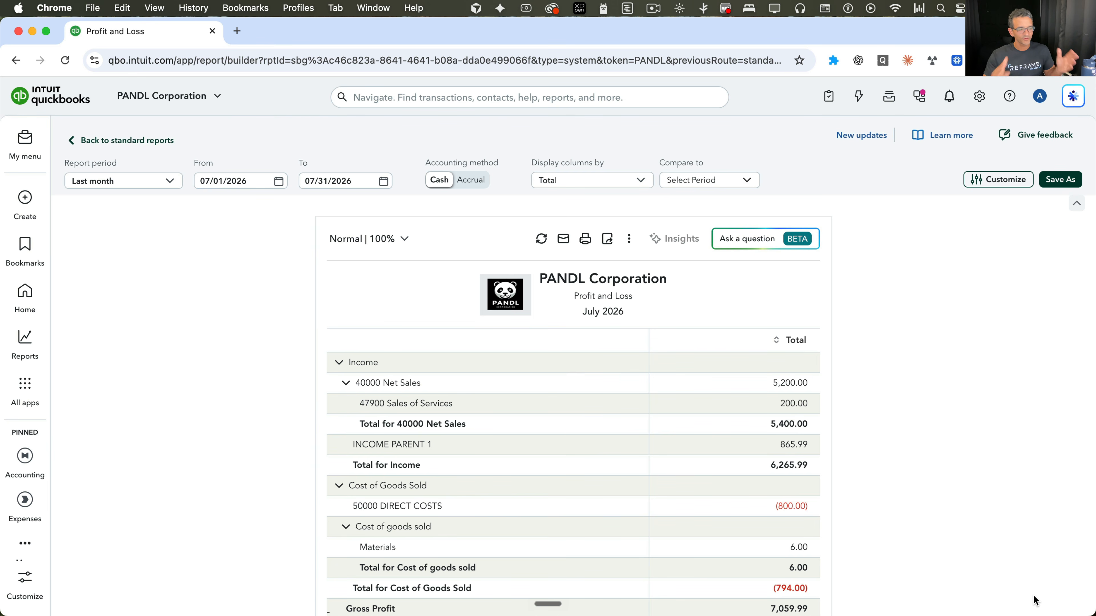
- Reopen the report customization and examine its visual options and the company-wide default report settings they link to
click(997, 179)
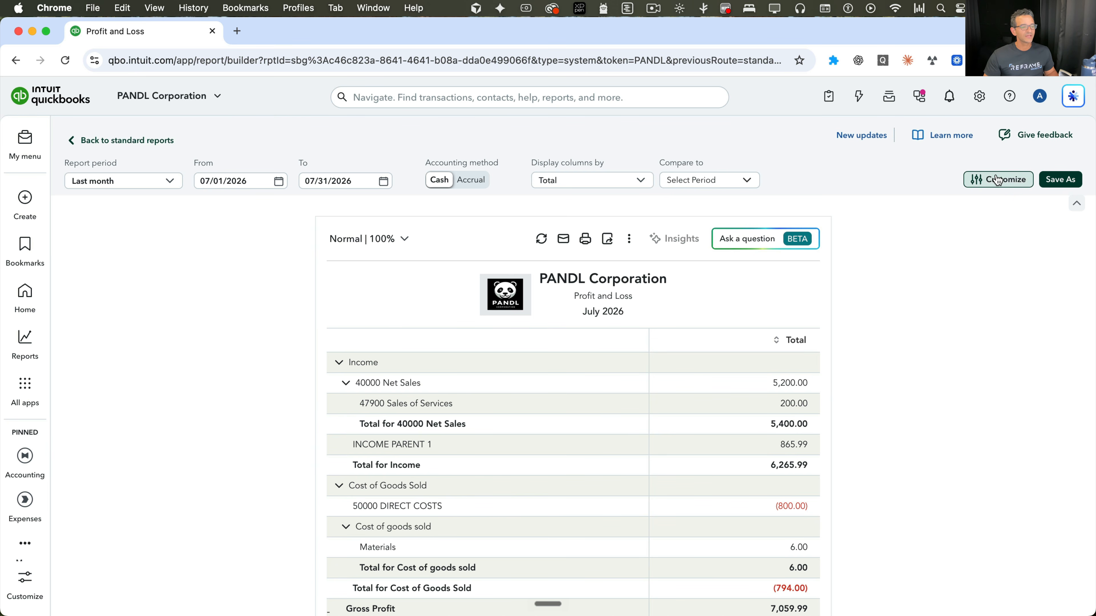
scroll(1011, 330, down, 2)
scroll(1010, 328, up, 3)
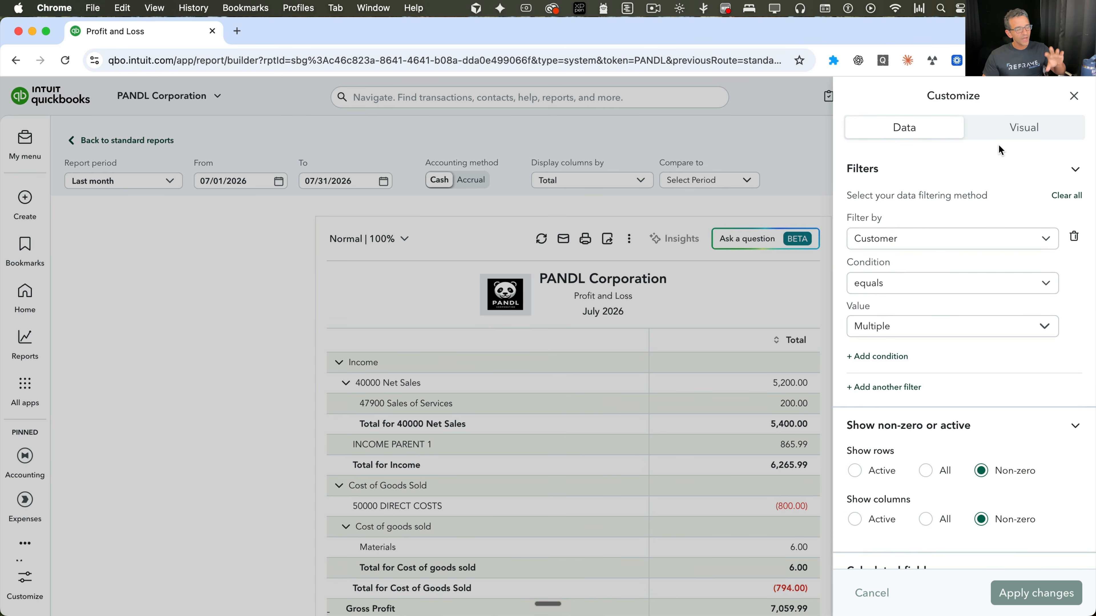
click(1017, 130)
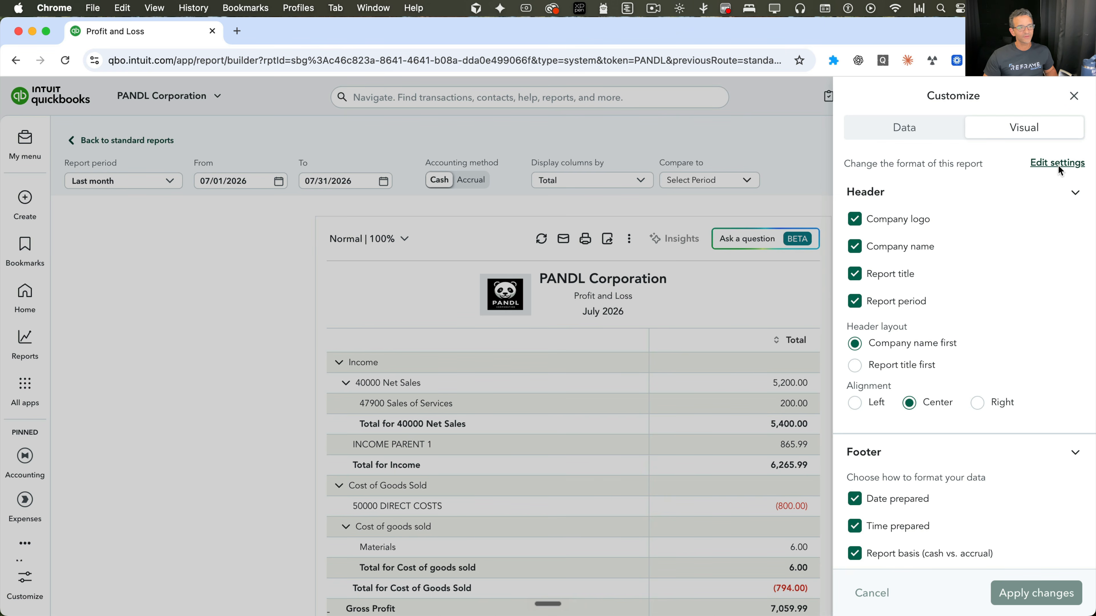
click(1057, 169)
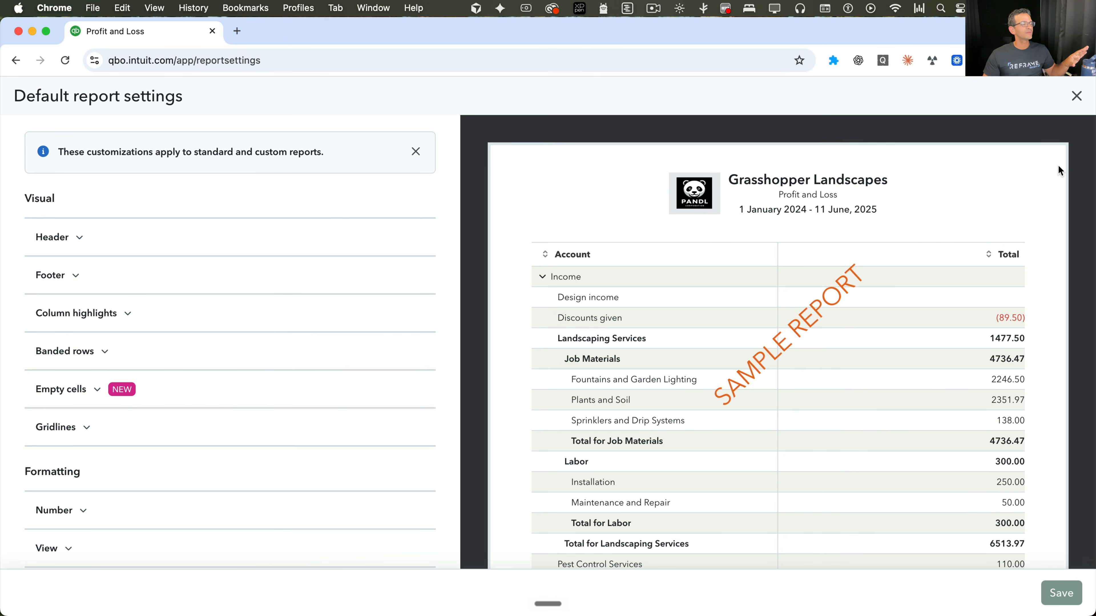
click(1076, 97)
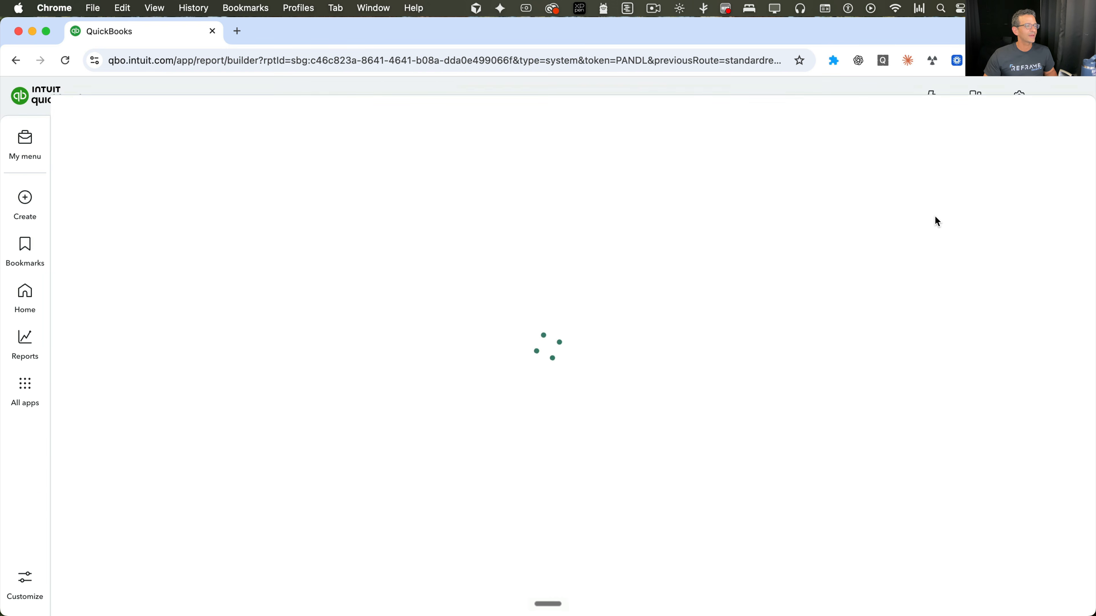
- Reopen the report's visual customization and set the header layout to Report title first
click(998, 180)
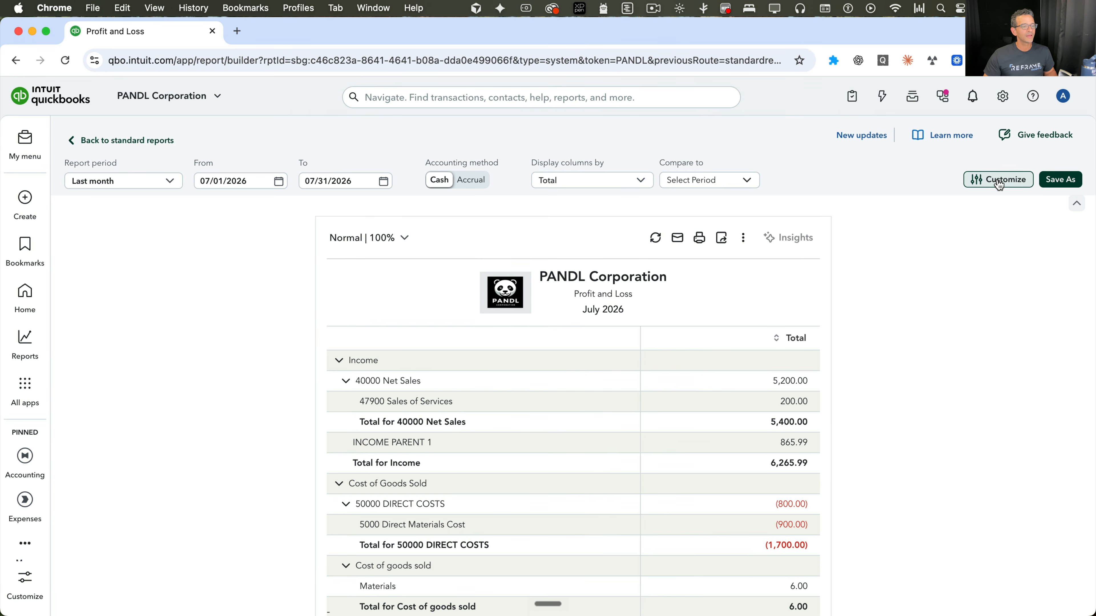
click(1023, 127)
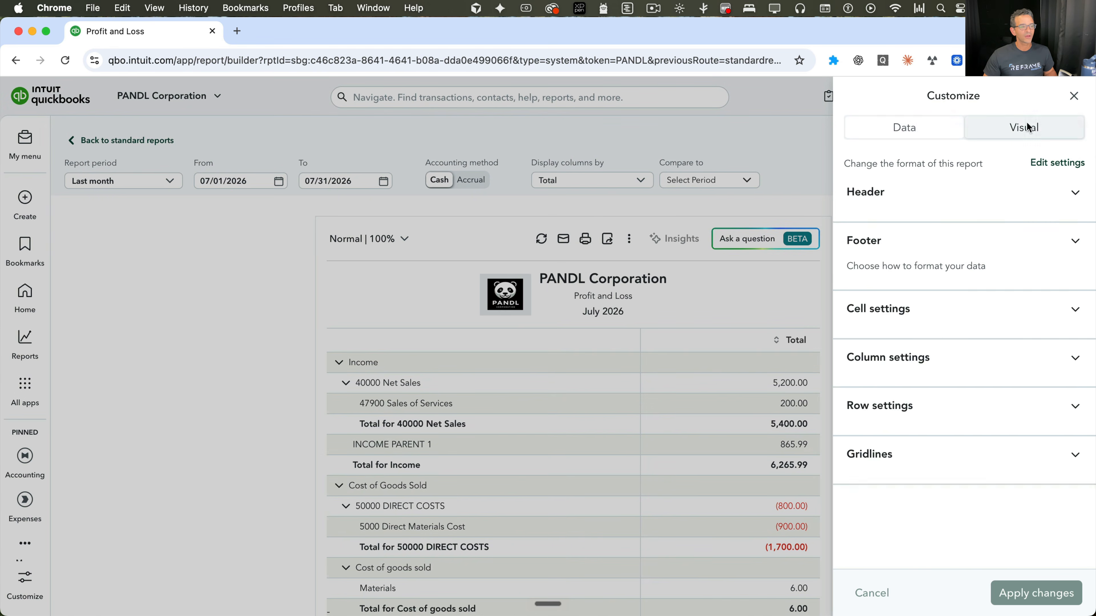
click(1005, 192)
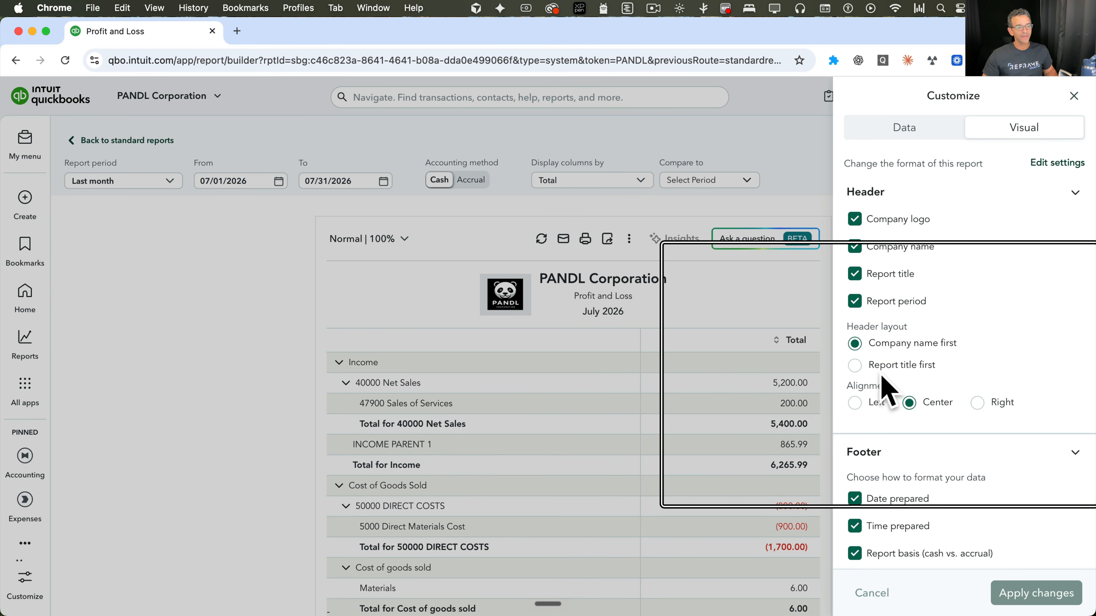
click(900, 365)
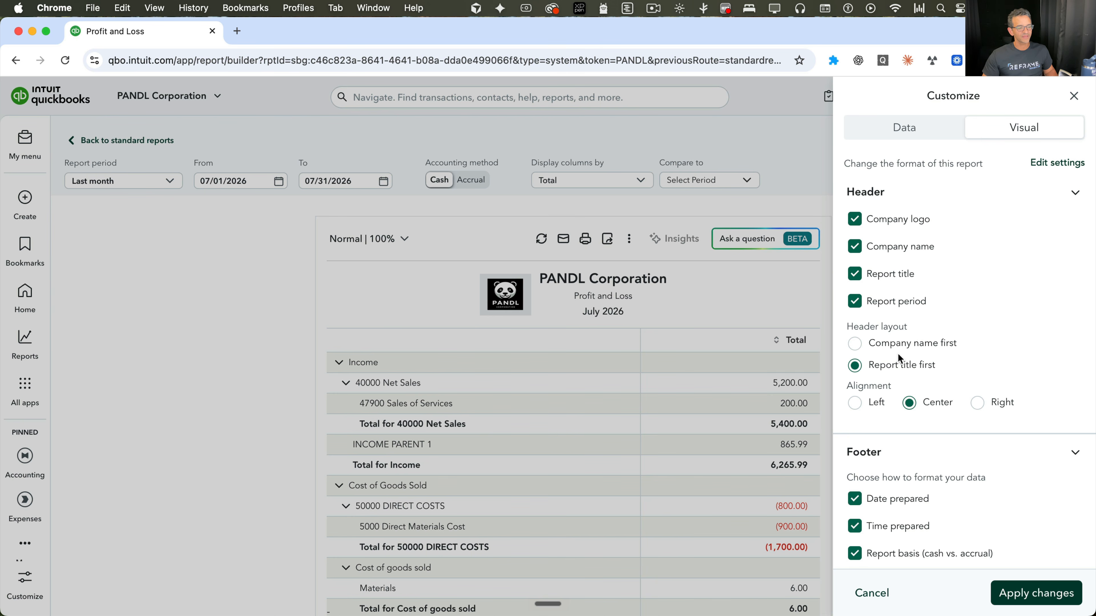
- Set the report borders to vertical borders and apply the visual changes to the Profit and Loss report
scroll(927, 371, down, 6)
scroll(931, 377, down, 3)
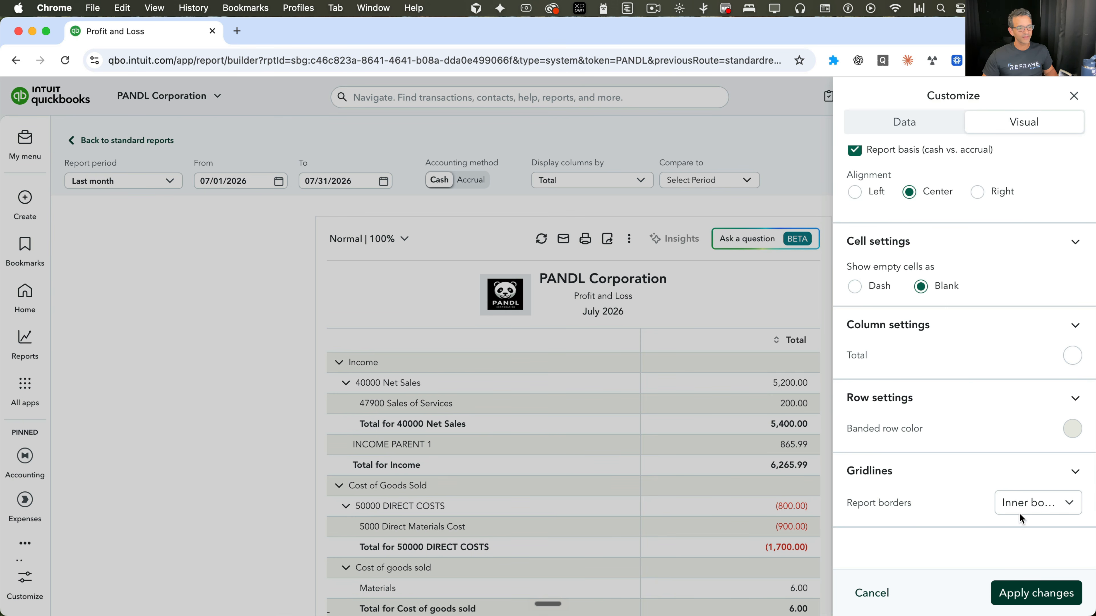
click(1022, 504)
click(971, 379)
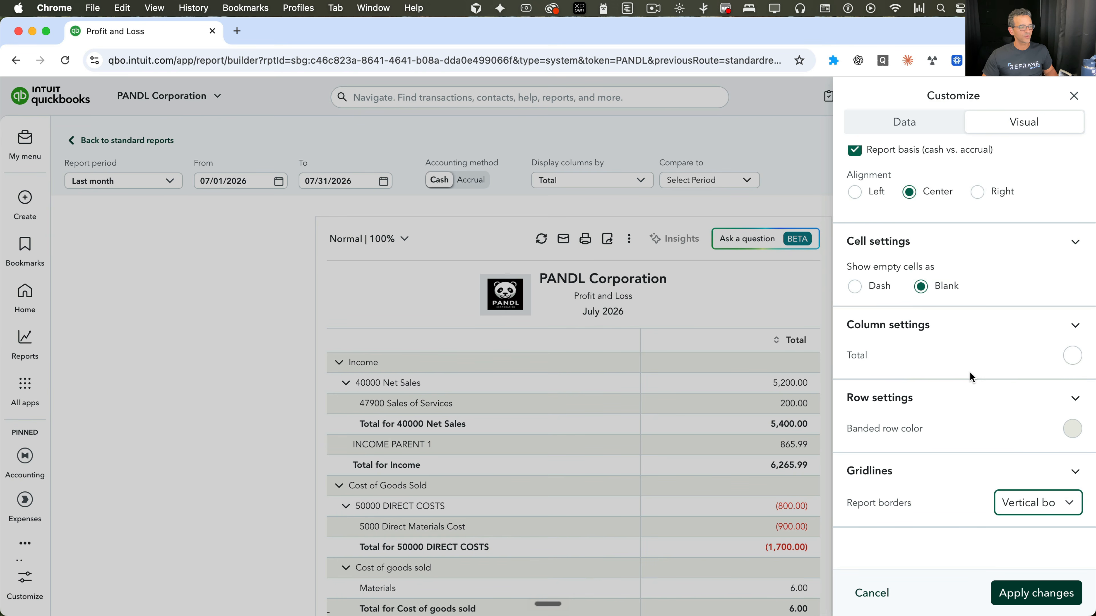
scroll(985, 303, up, 5)
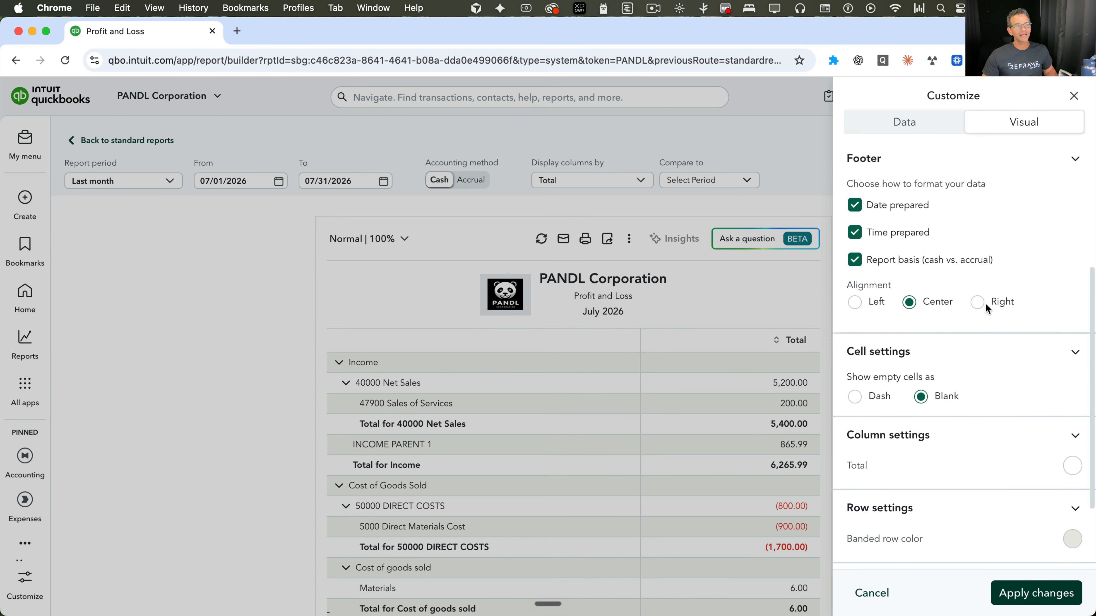
click(1035, 584)
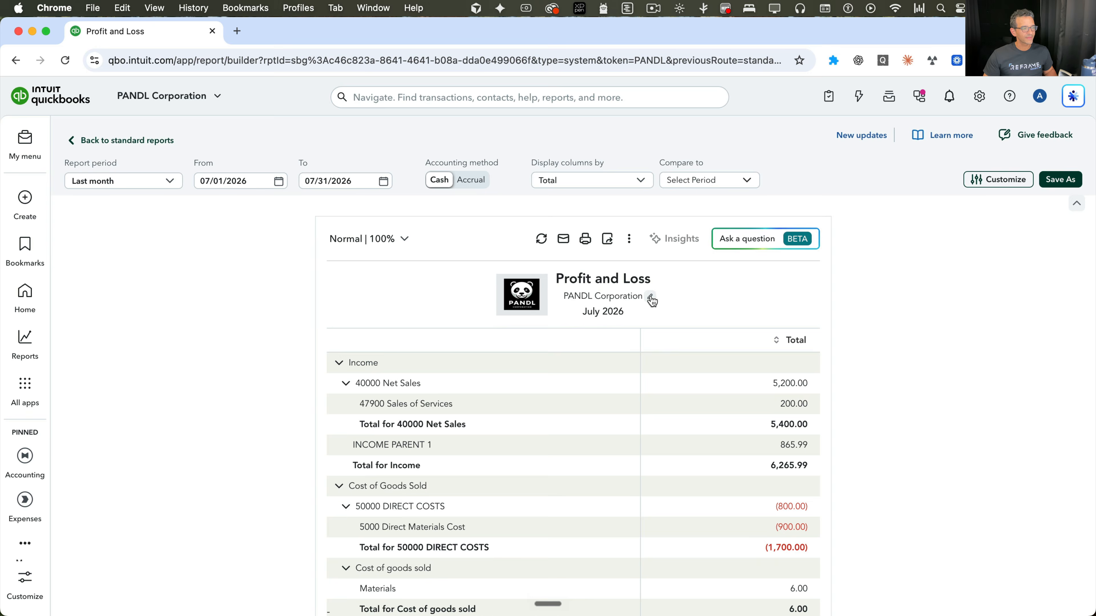
- Change the company name in the report header to HECTORCORP
click(650, 297)
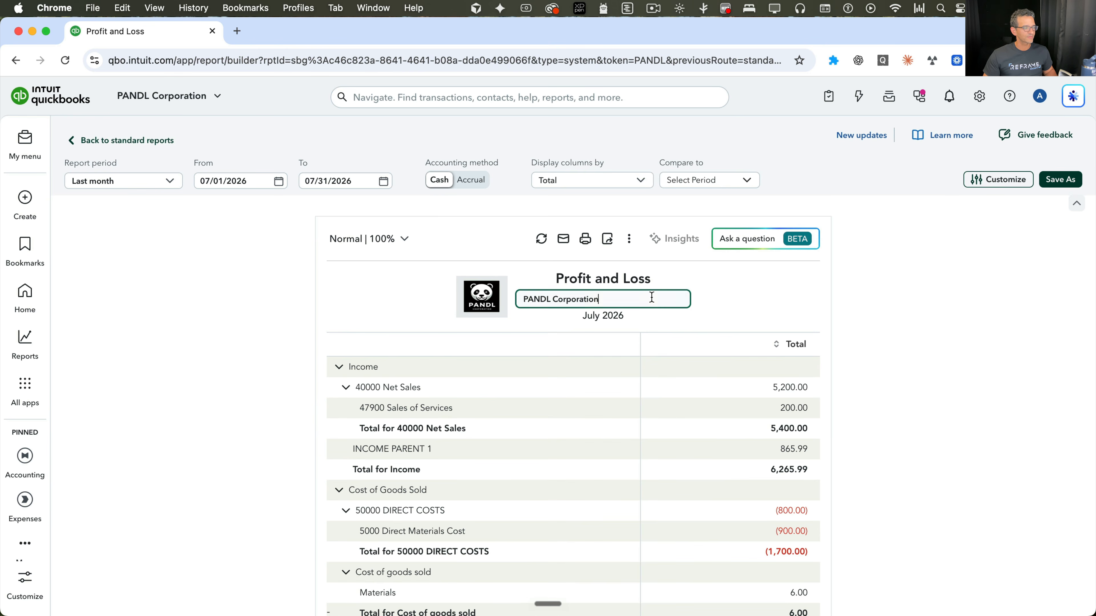
drag(647, 298, 456, 294)
text(HECTORCORP)
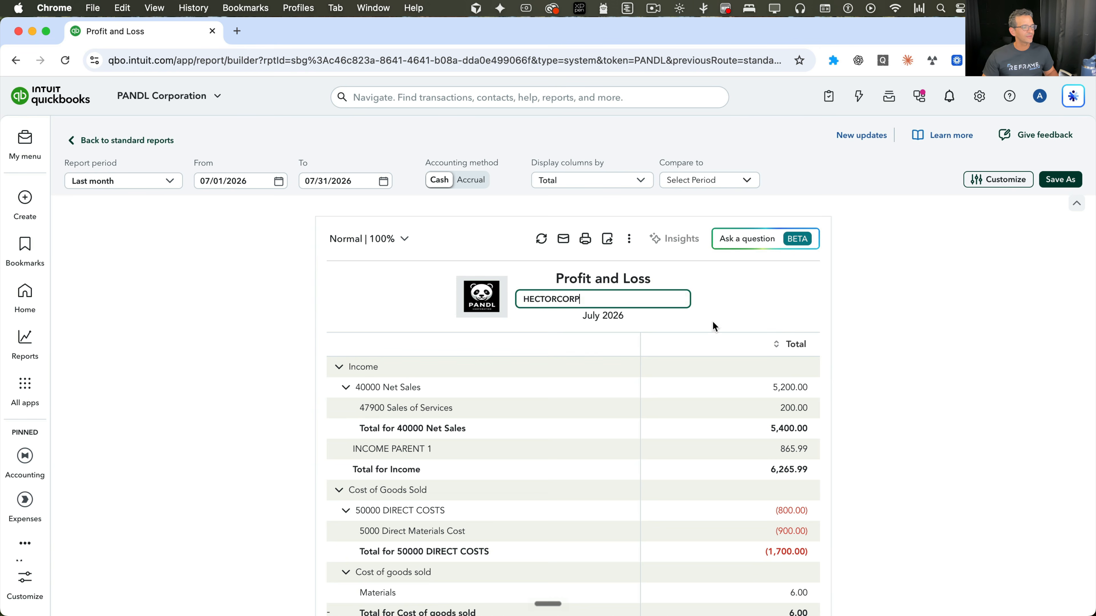
click(735, 301)
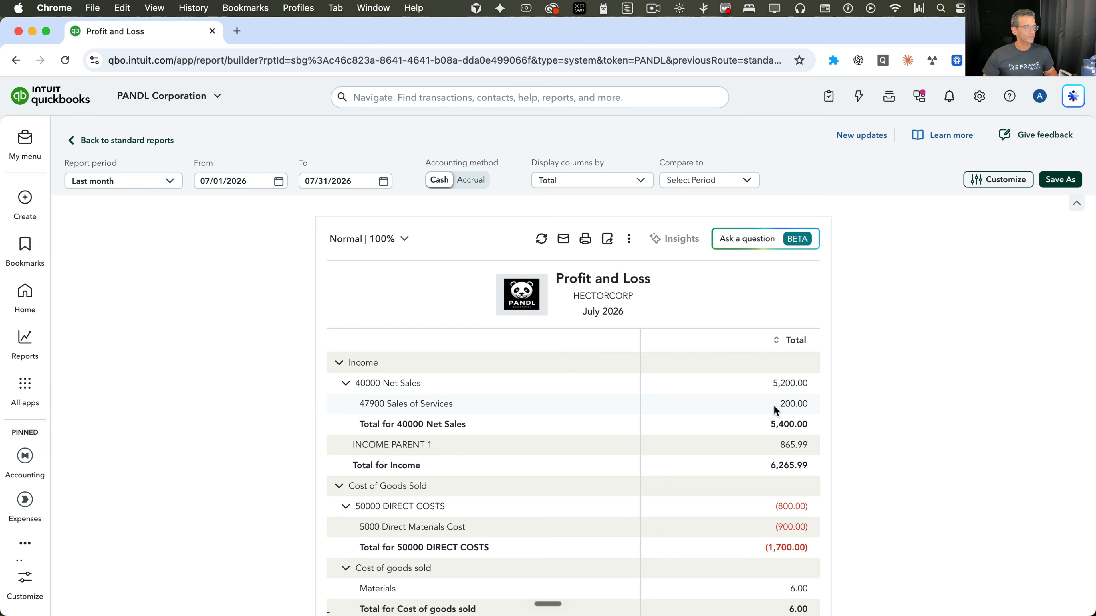
- Drill into the Total for Income amount and look through the underlying transaction report
click(789, 465)
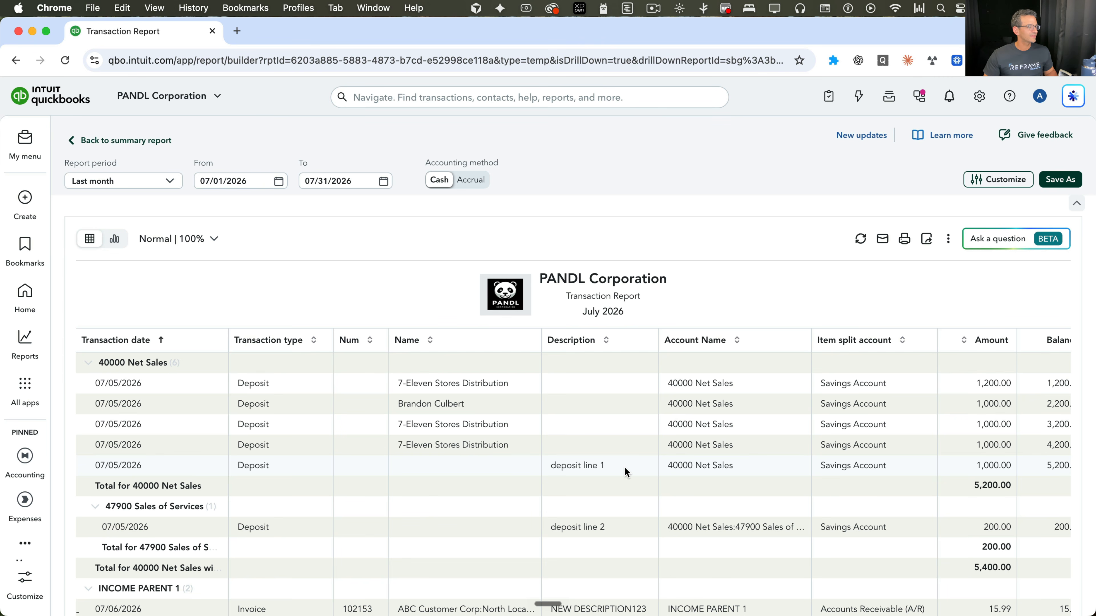
scroll(625, 467, down, 3)
scroll(624, 468, up, 3)
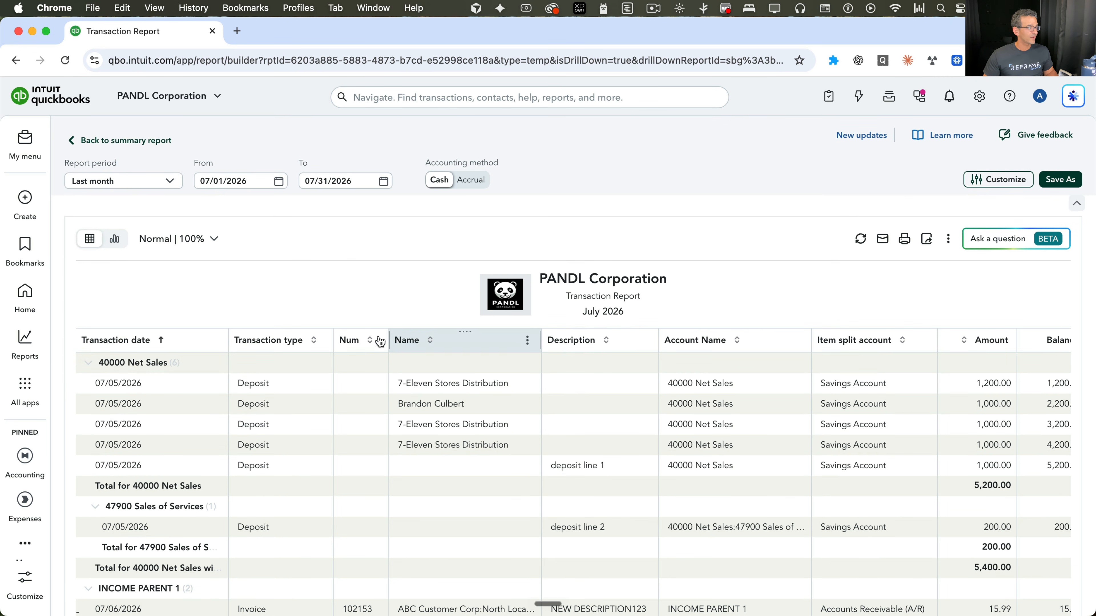
- Move the Name column ahead of Transaction date and hide the Balance column in the transaction report
drag(466, 339, 158, 336)
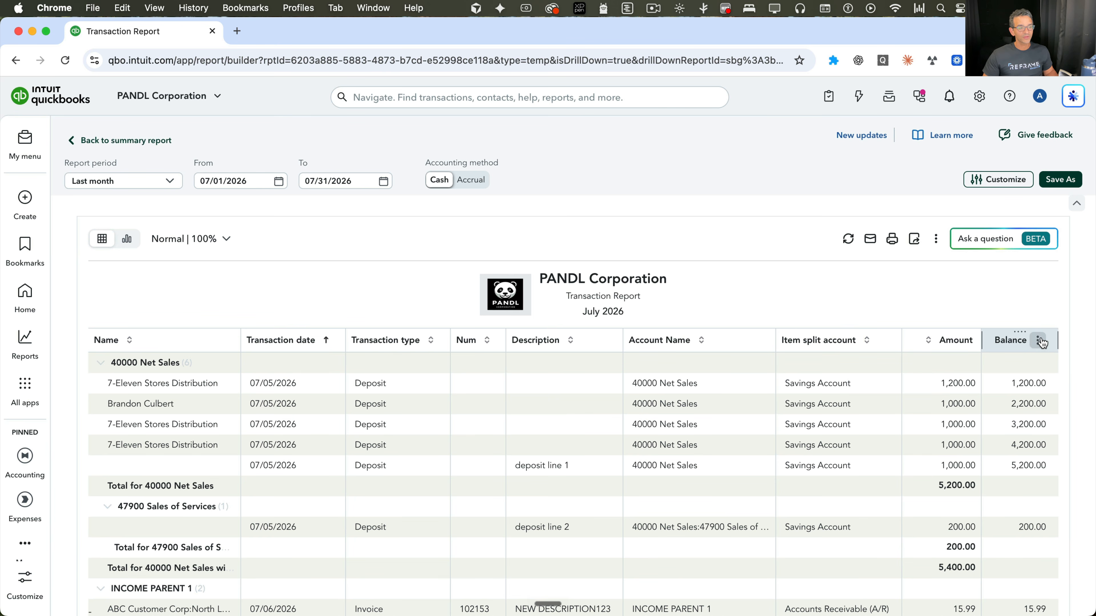
click(1039, 340)
click(982, 367)
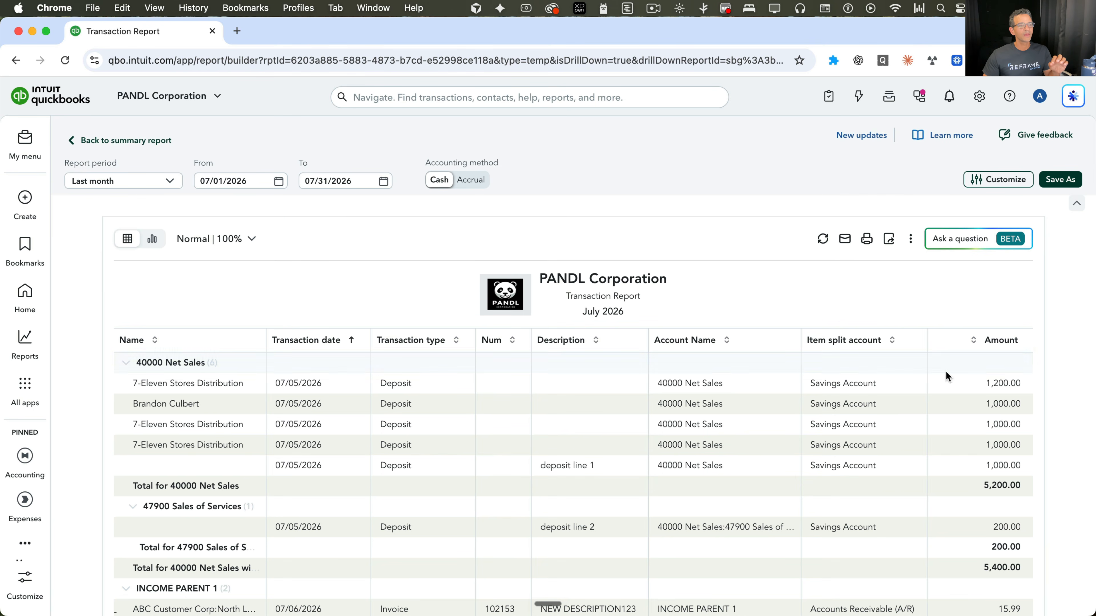
- In the report customization, reorder the columns to put Transaction date first and Amount second, and apply the changes
click(1011, 185)
scroll(973, 356, down, 10)
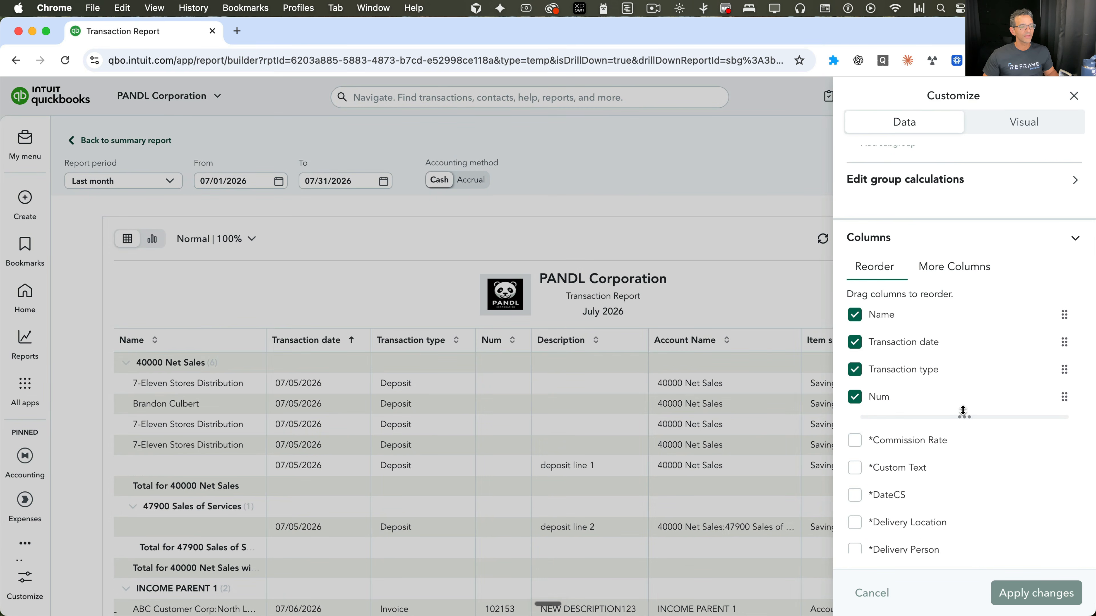
drag(963, 410, 965, 522)
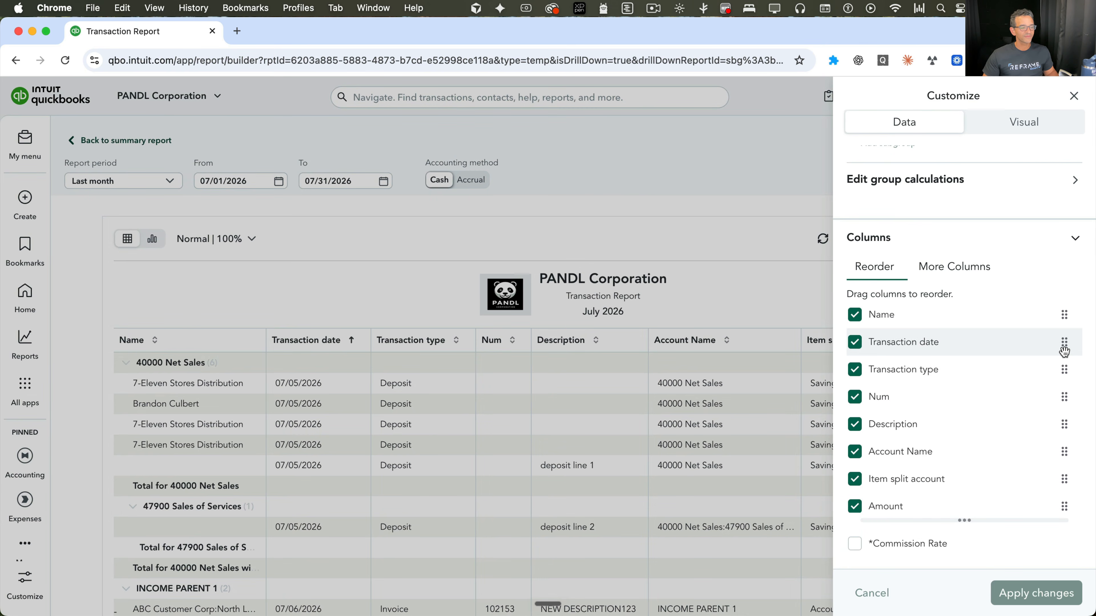
drag(1063, 349, 1064, 317)
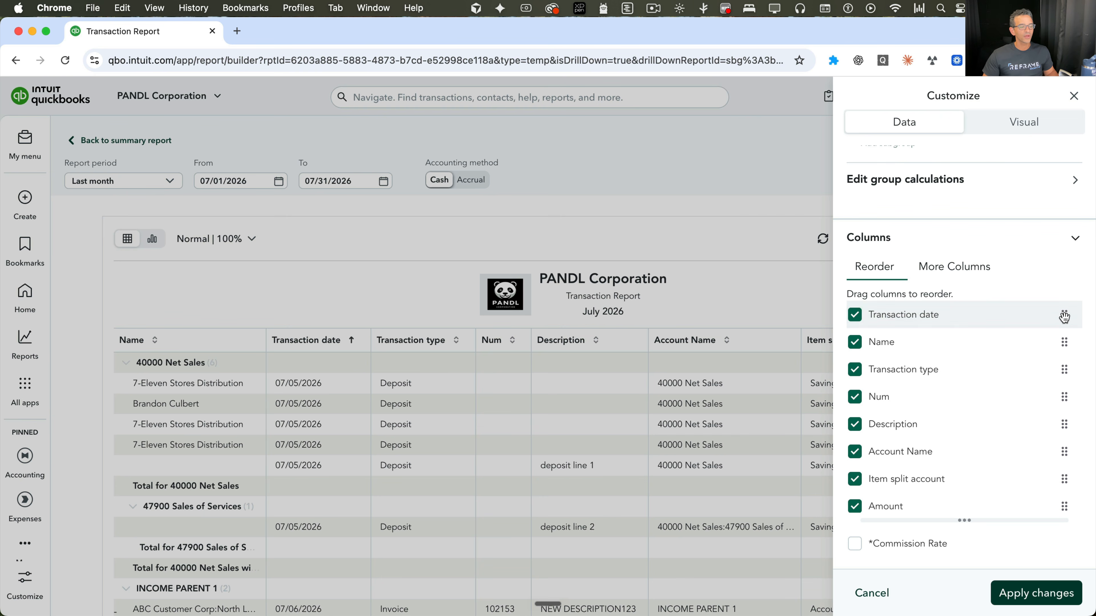
drag(1063, 504, 1065, 343)
click(1044, 593)
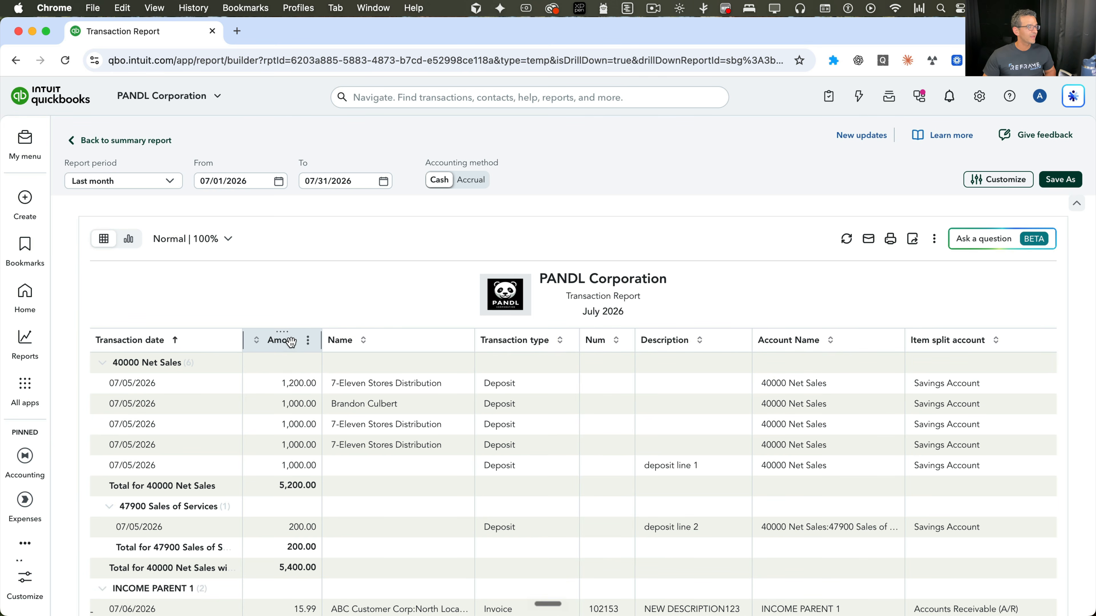
- Move the Amount column to the end of the table and sort the report by Item split account in ascending order
drag(291, 341, 1014, 344)
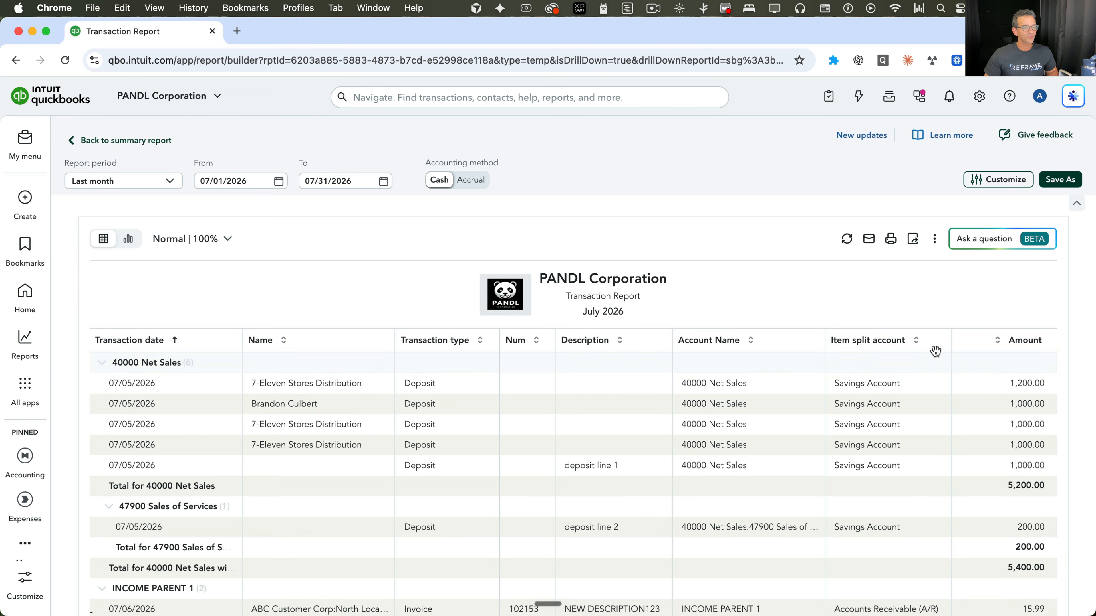
click(941, 342)
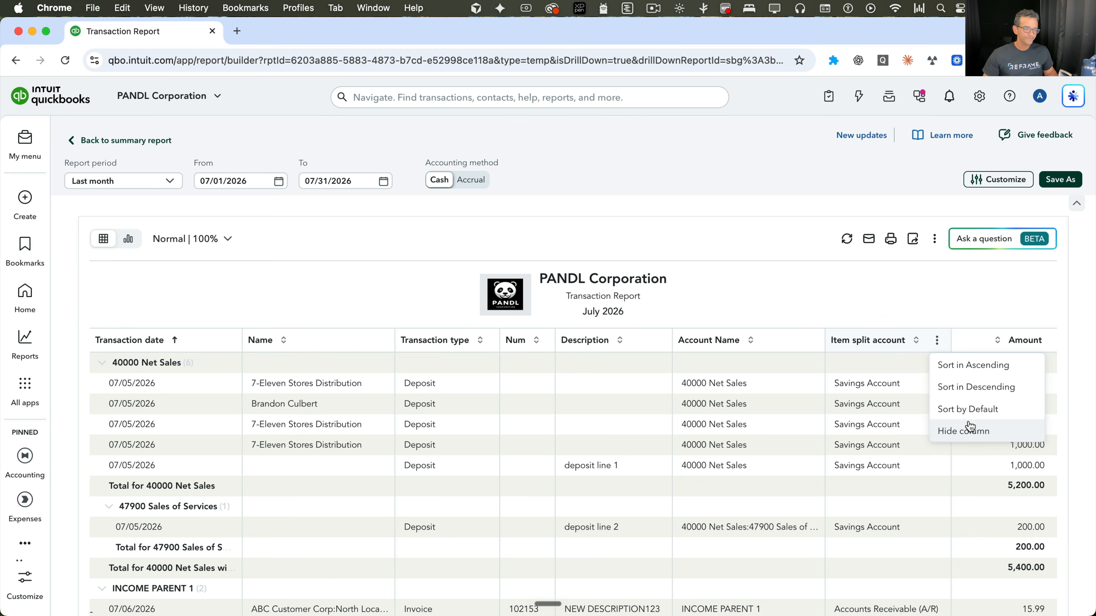
click(920, 347)
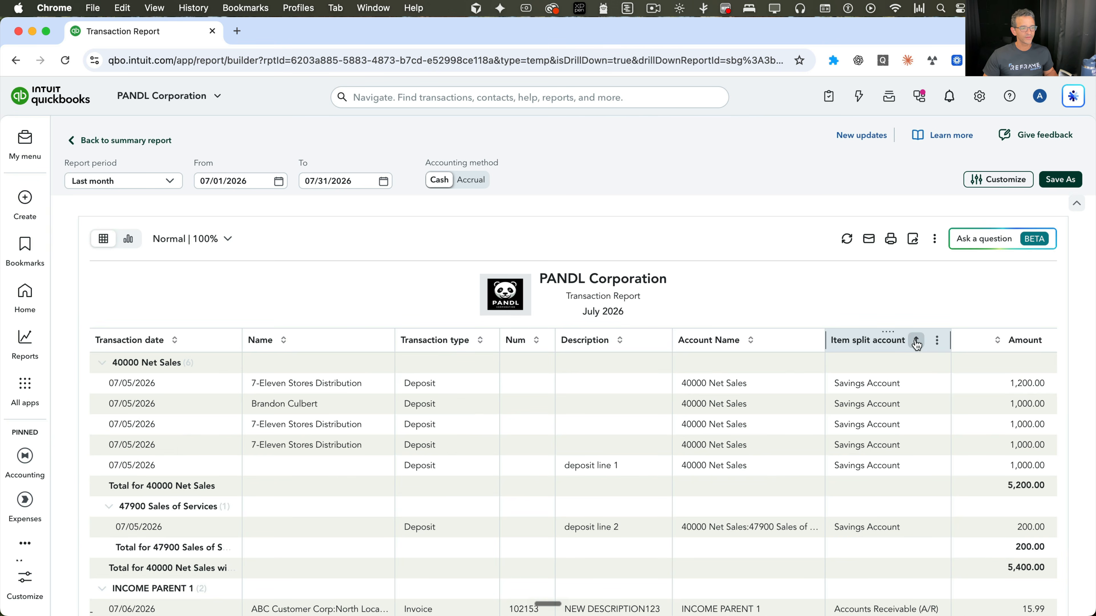
- Sort the transaction report by Item split account in descending order
click(916, 344)
click(918, 344)
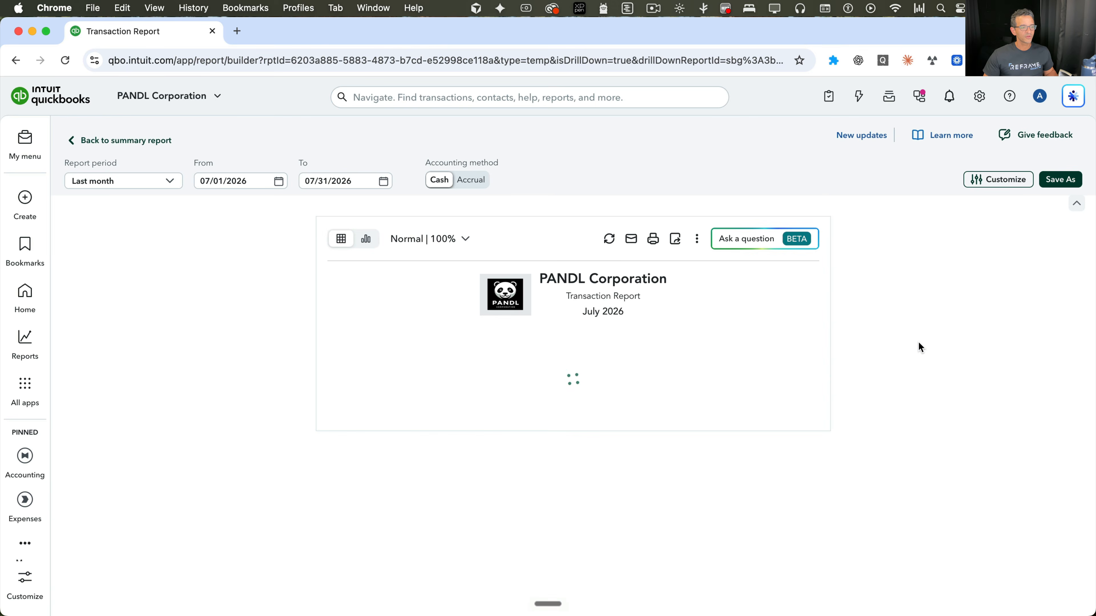
click(917, 343)
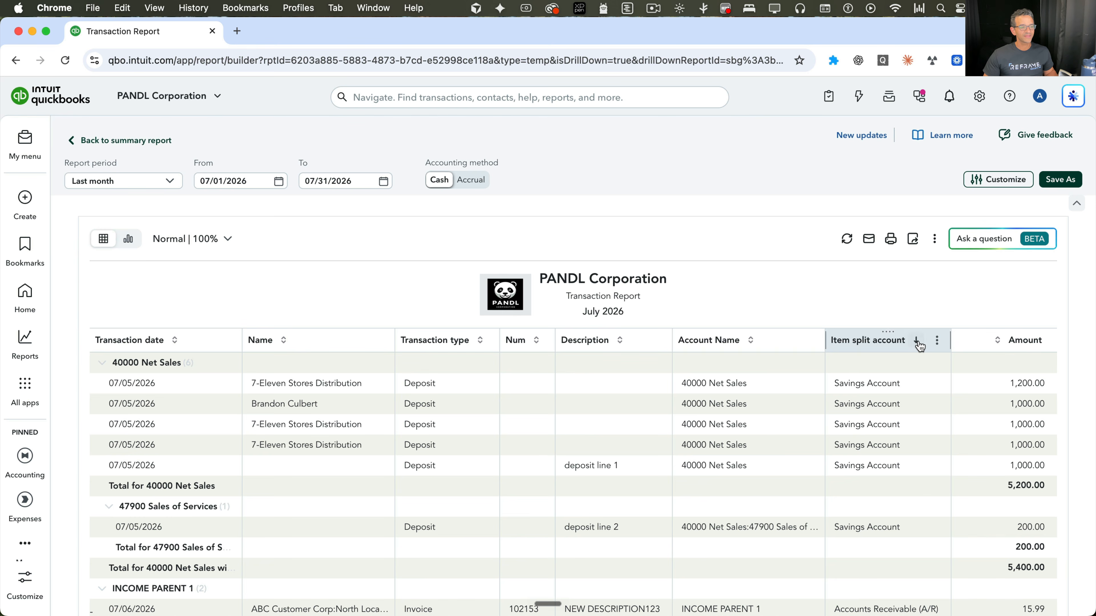
- Sort the transaction report by Account Name in descending order and check that column's other sort and hide options
click(750, 341)
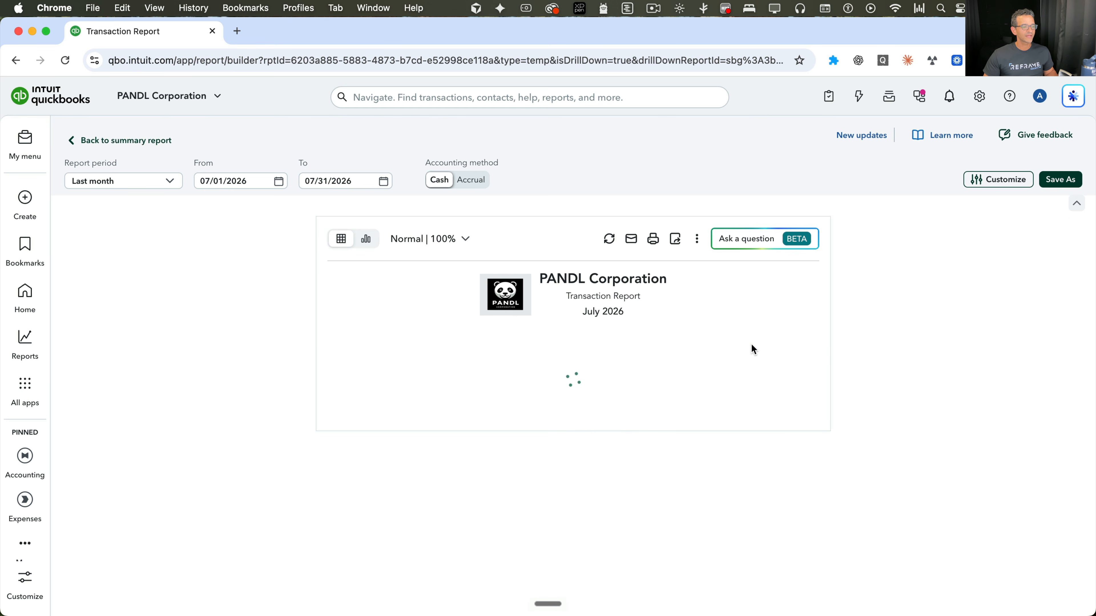
click(751, 341)
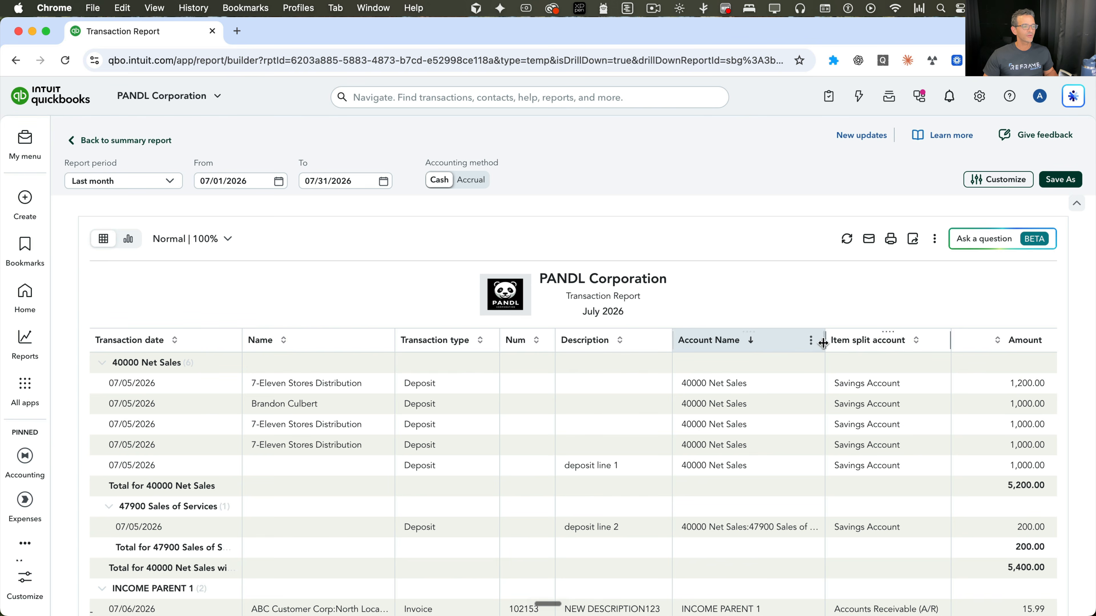
click(810, 341)
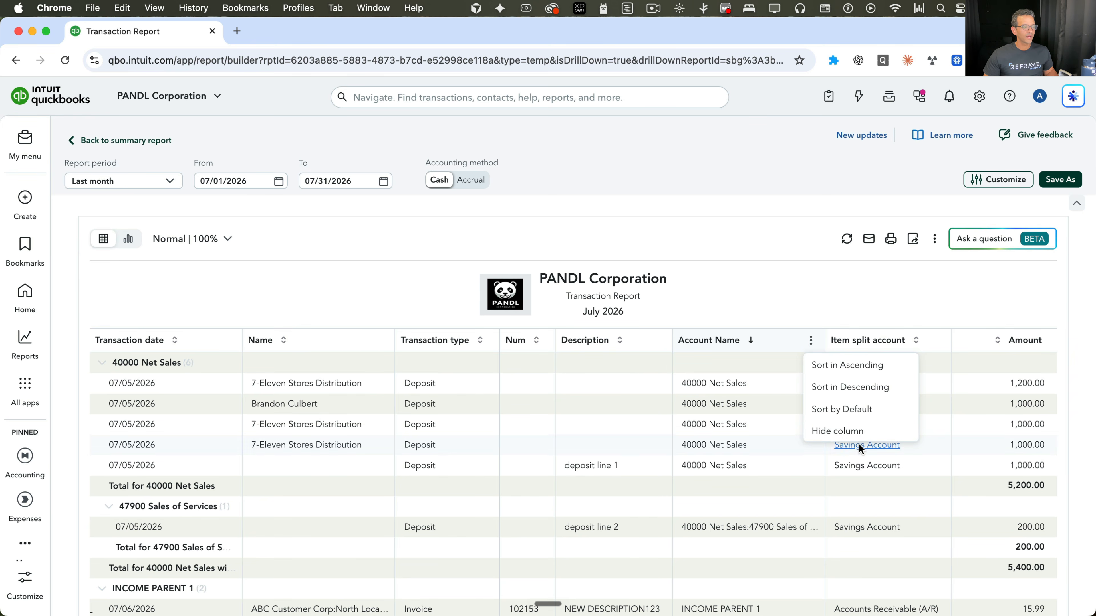
click(820, 286)
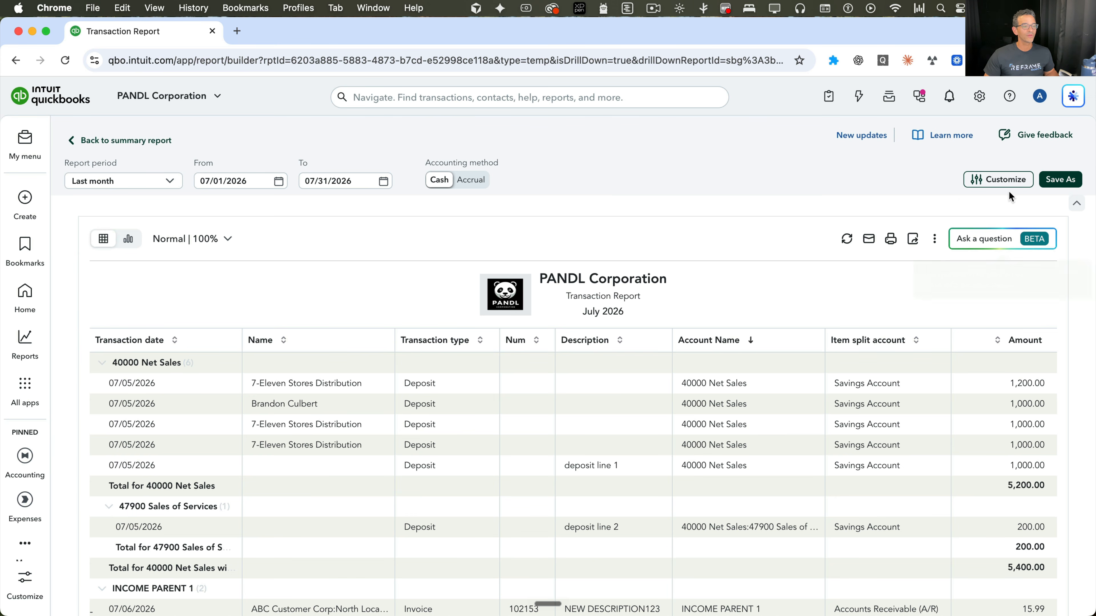
- Add the Transaction ID column in the report customization, apply the changes, and move that column to the front of the table
click(998, 183)
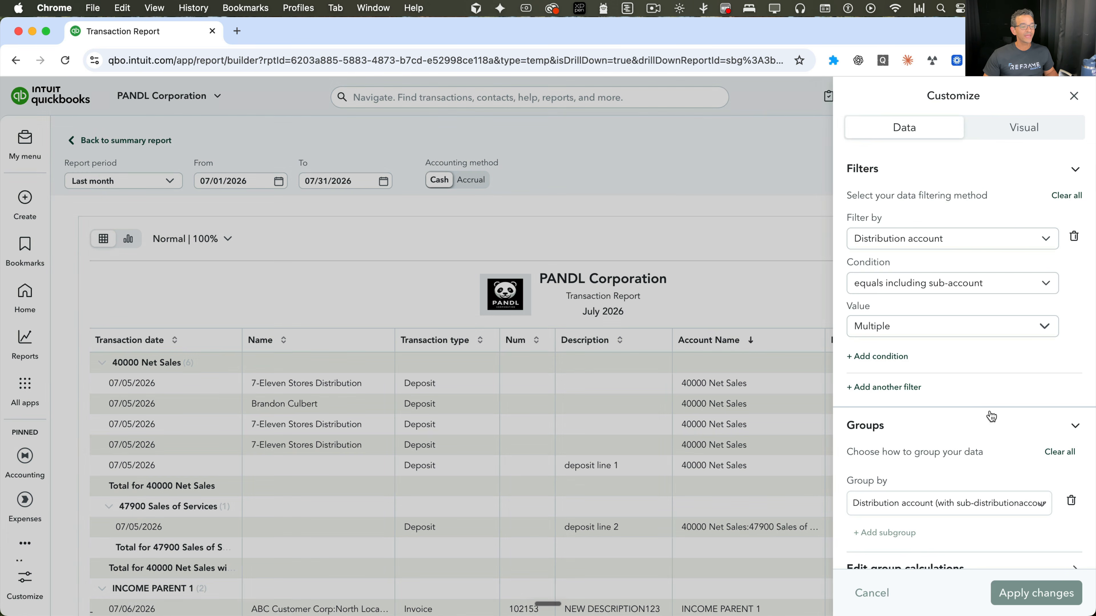
scroll(986, 425, down, 3)
scroll(986, 427, down, 6)
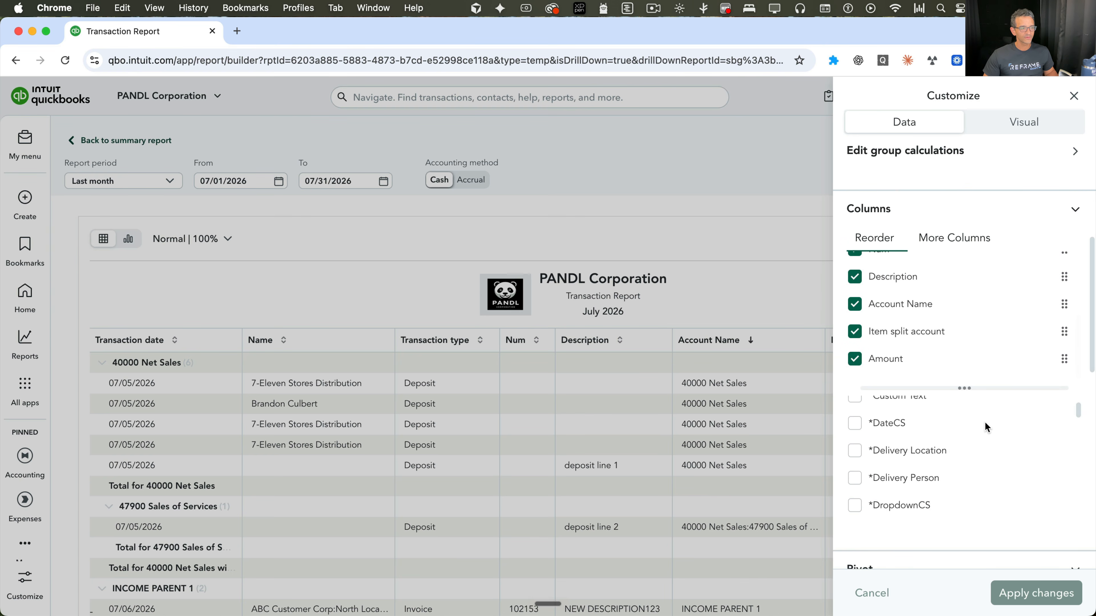
scroll(984, 421, down, 10)
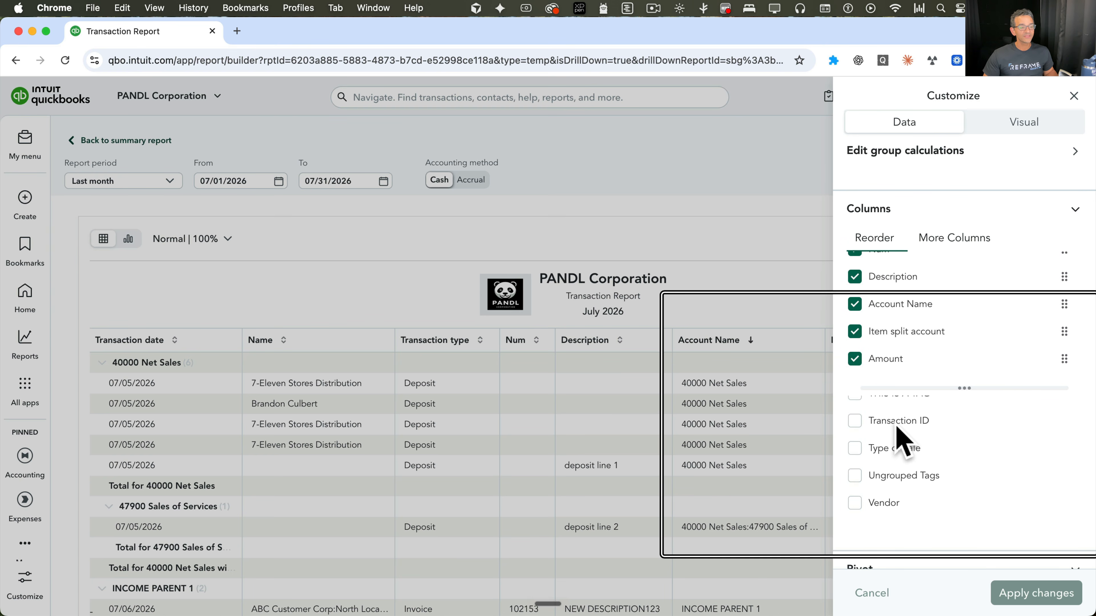
click(855, 422)
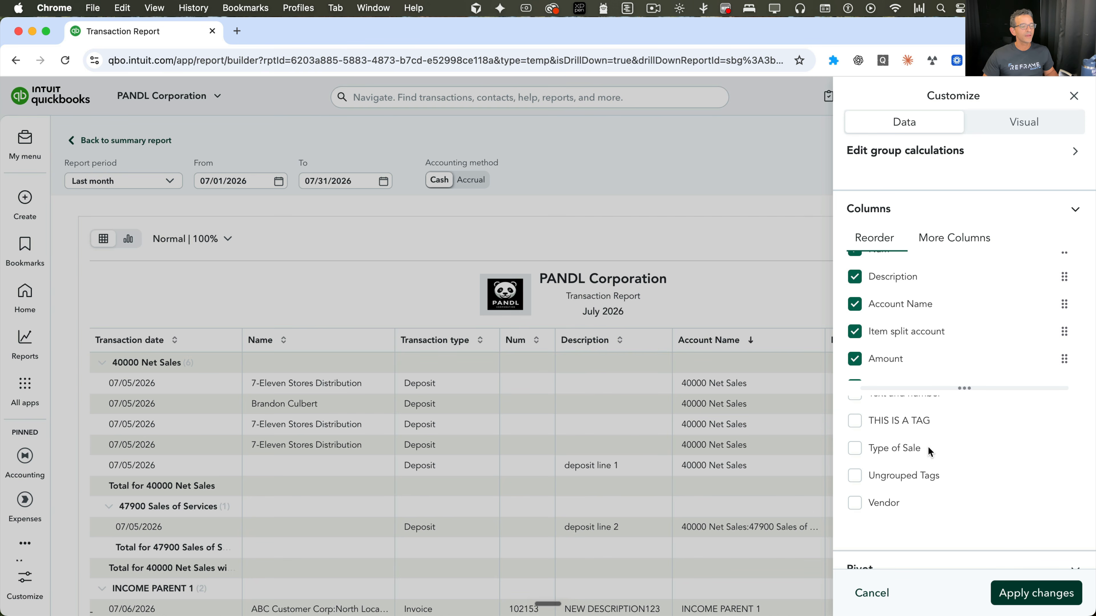
click(1049, 597)
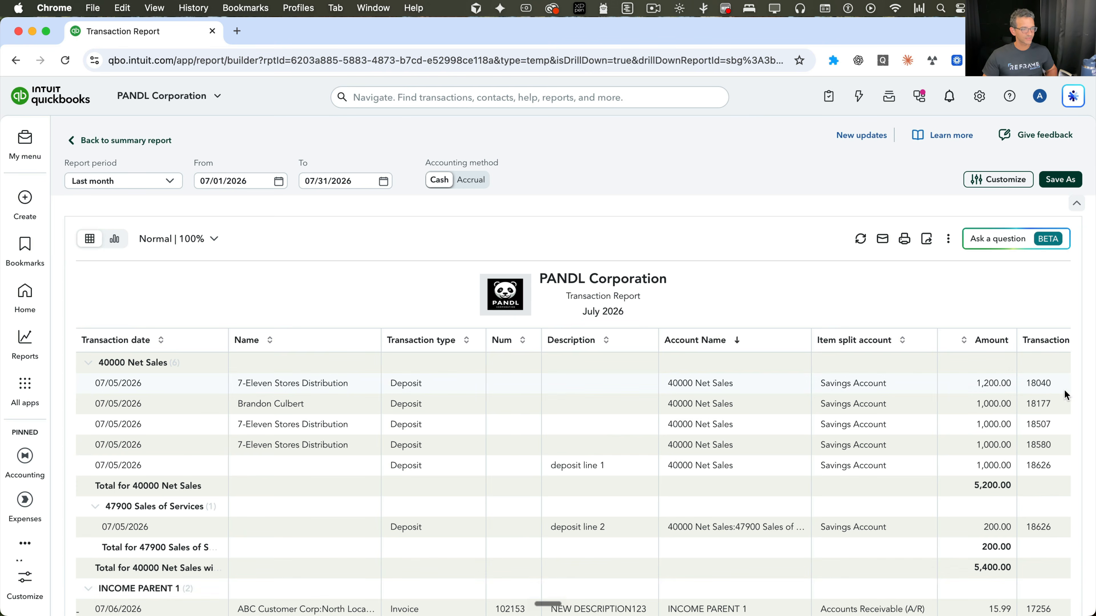
scroll(978, 384, right, 3)
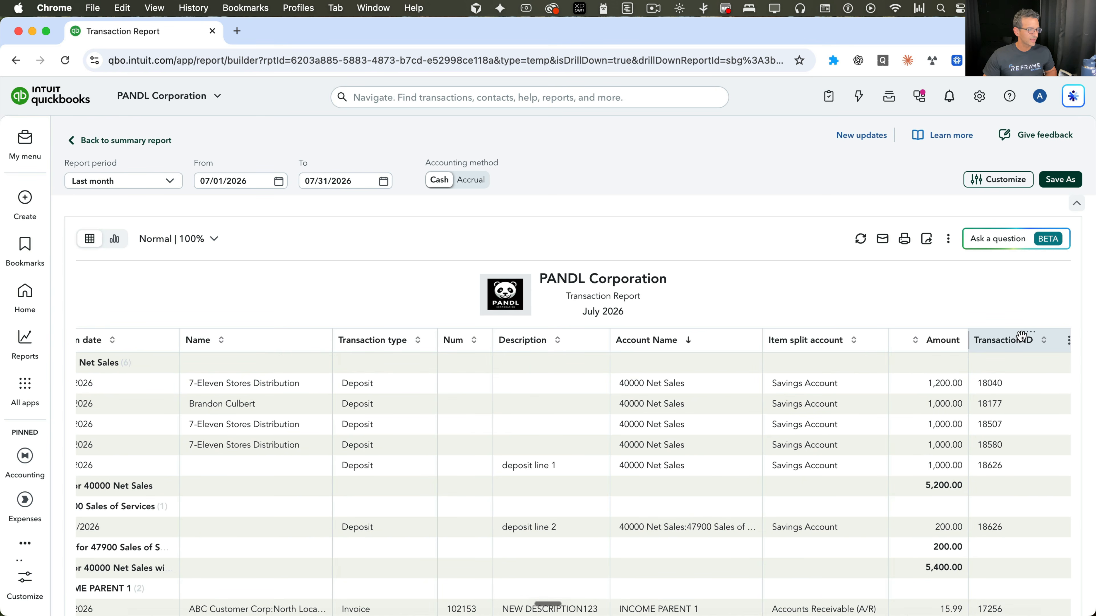
drag(1021, 336, 129, 348)
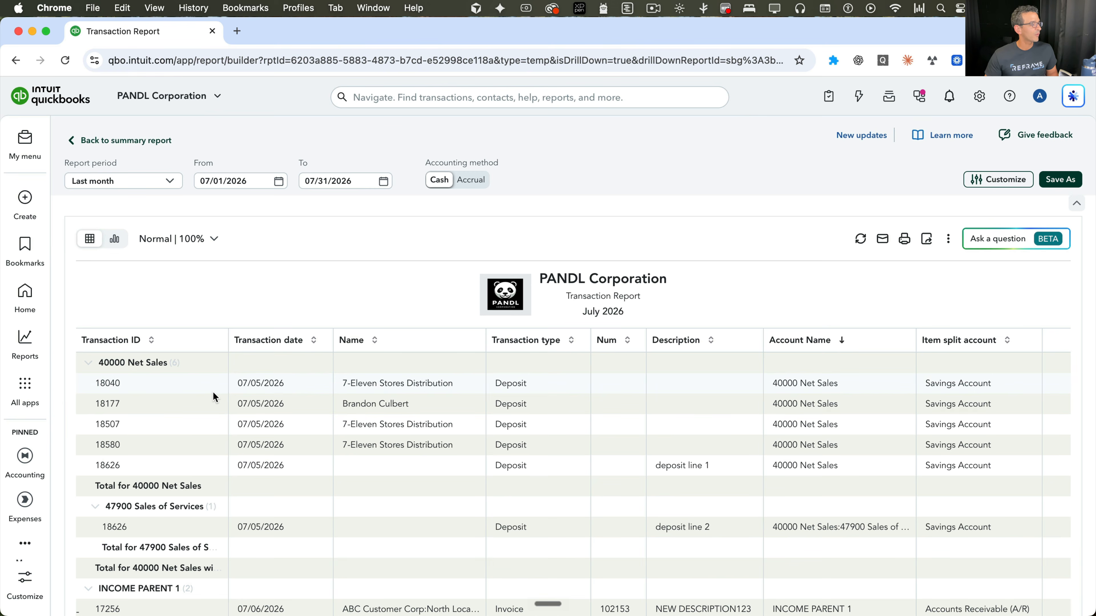
- Open the first INCOME PARENT 1 invoice from its Transaction ID, inspect the ID in the page address, and close the invoice
scroll(214, 393, down, 5)
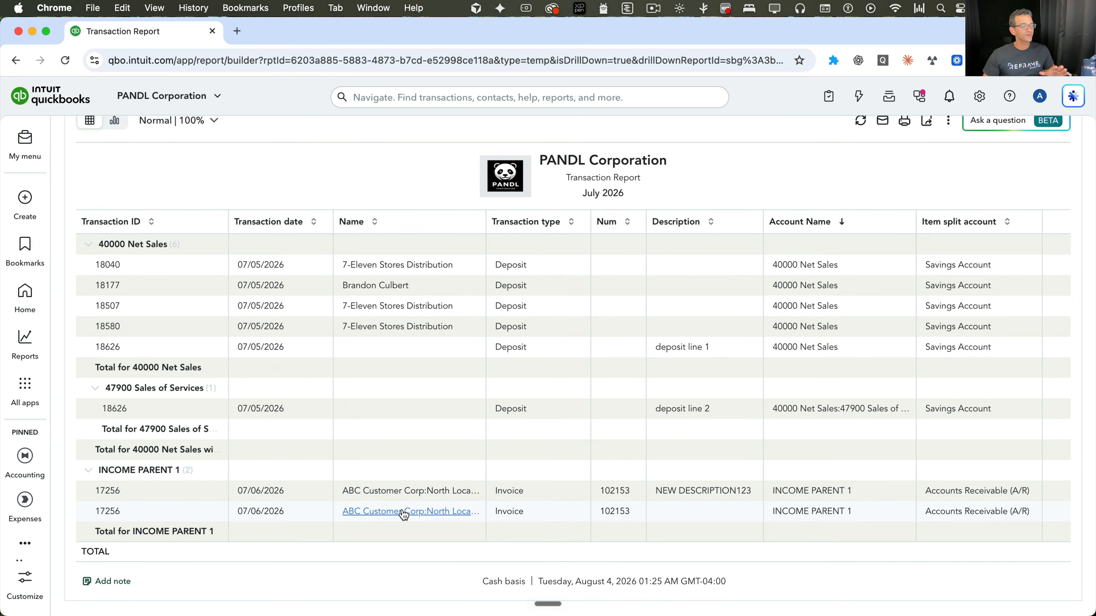
scroll(390, 492, right, 3)
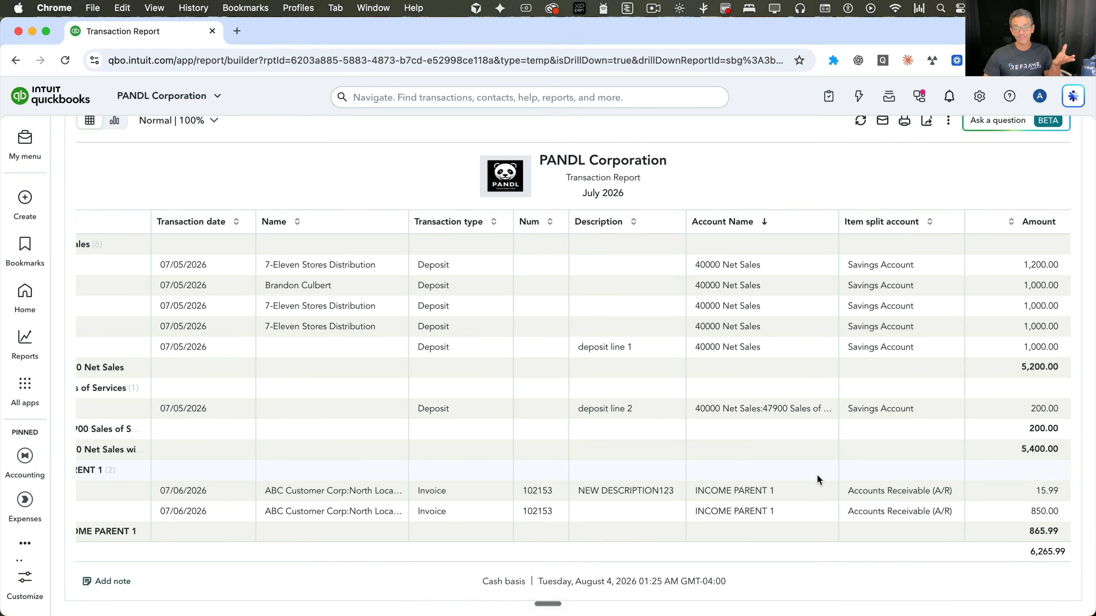
scroll(811, 478, left, 3)
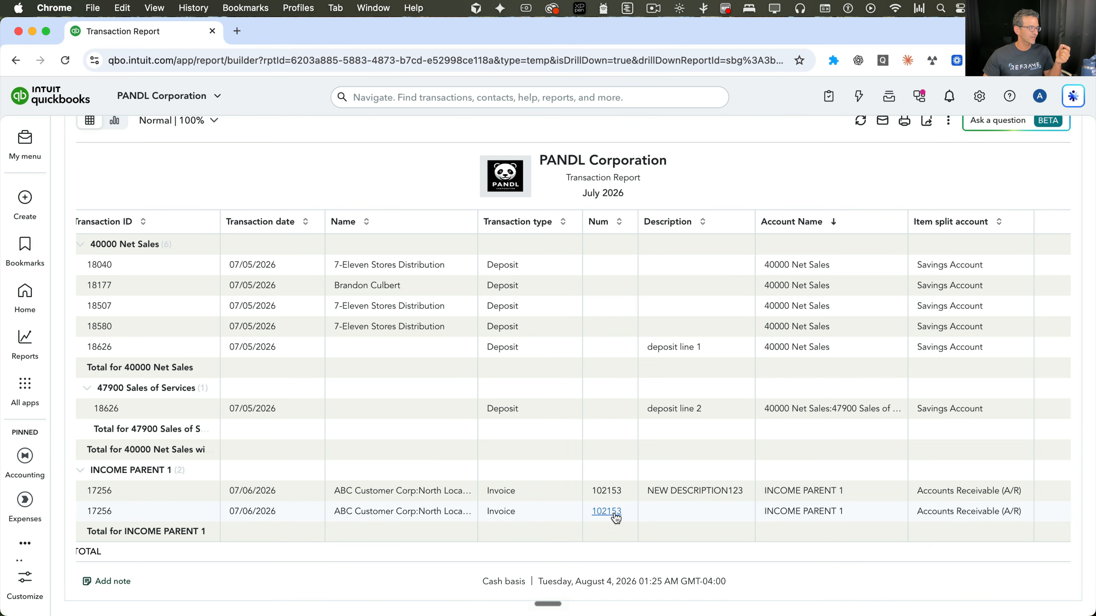
scroll(618, 527, left, 1)
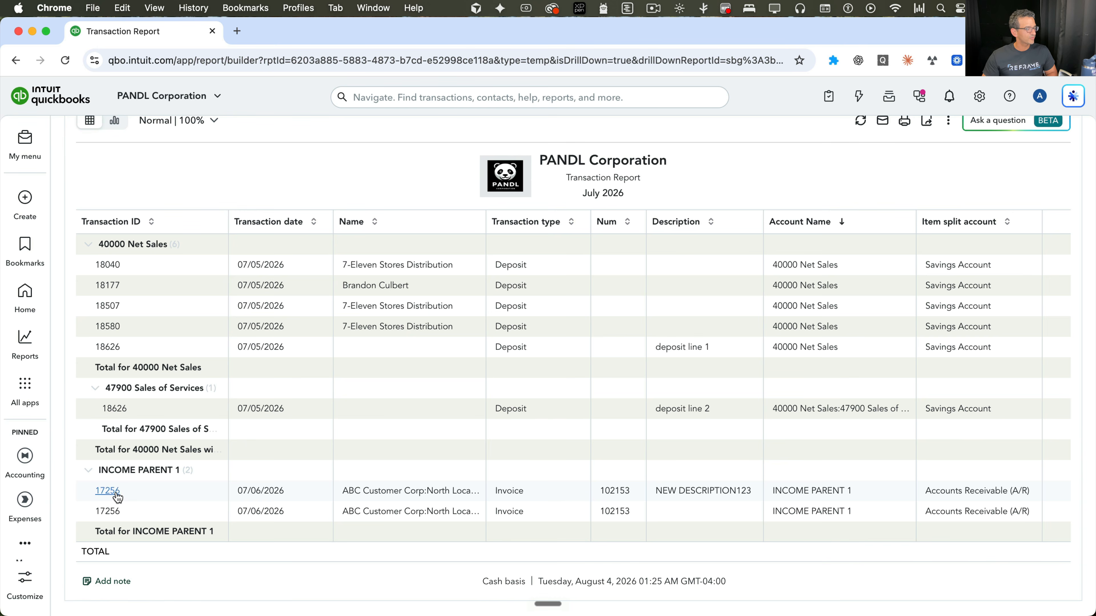
click(108, 491)
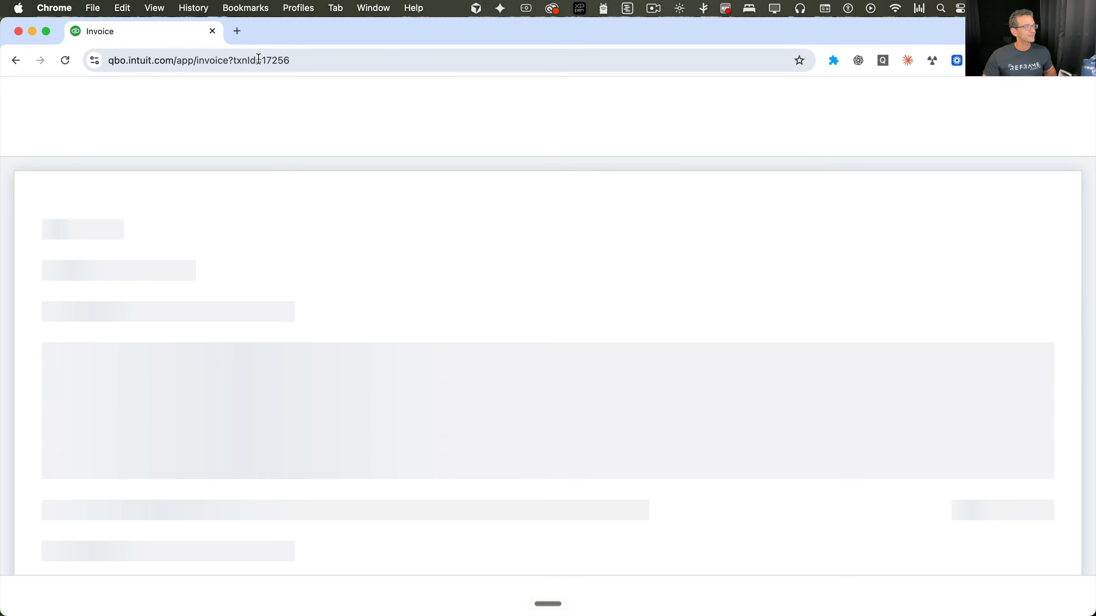
click(264, 61)
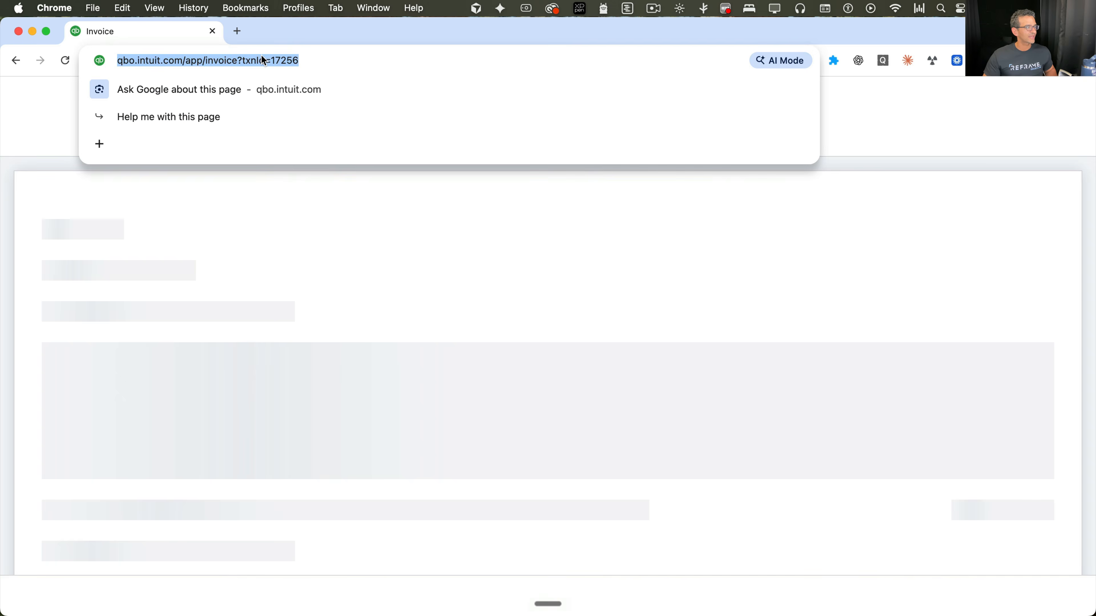
mouse_move(264, 60)
mouse_down()
mouse_move(279, 69)
mouse_move(262, 117)
mouse_move(286, 115)
mouse_move(272, 115)
mouse_move(272, 60)
mouse_up()
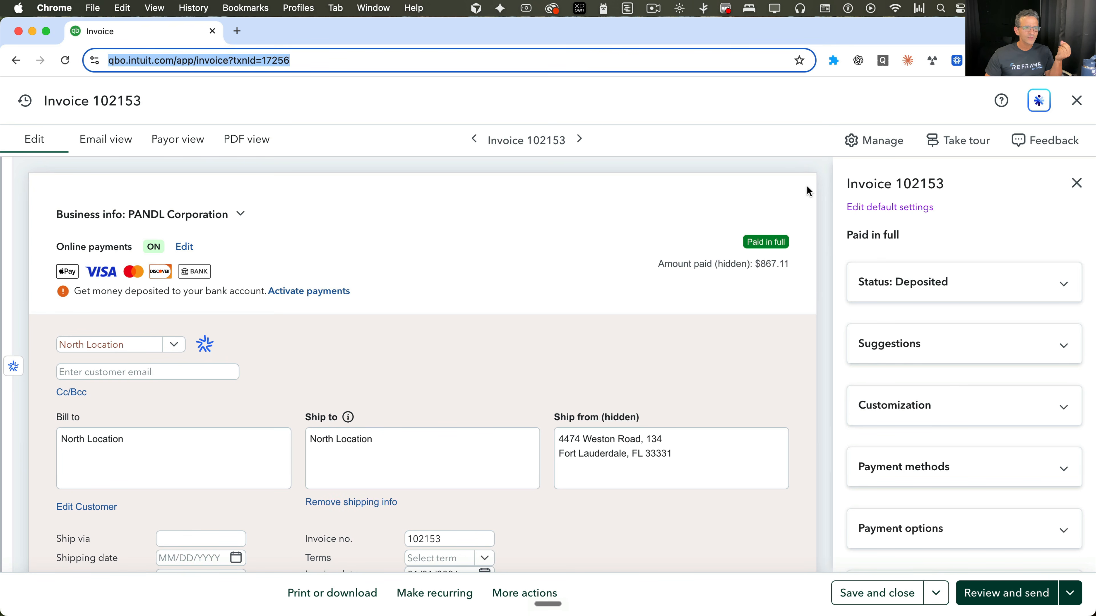
click(1076, 100)
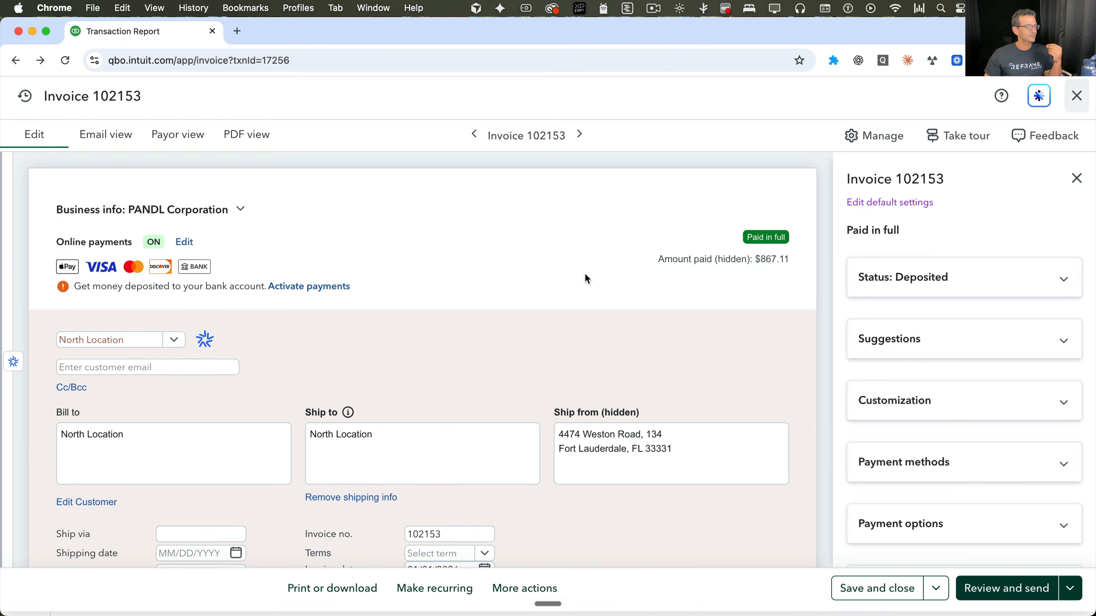